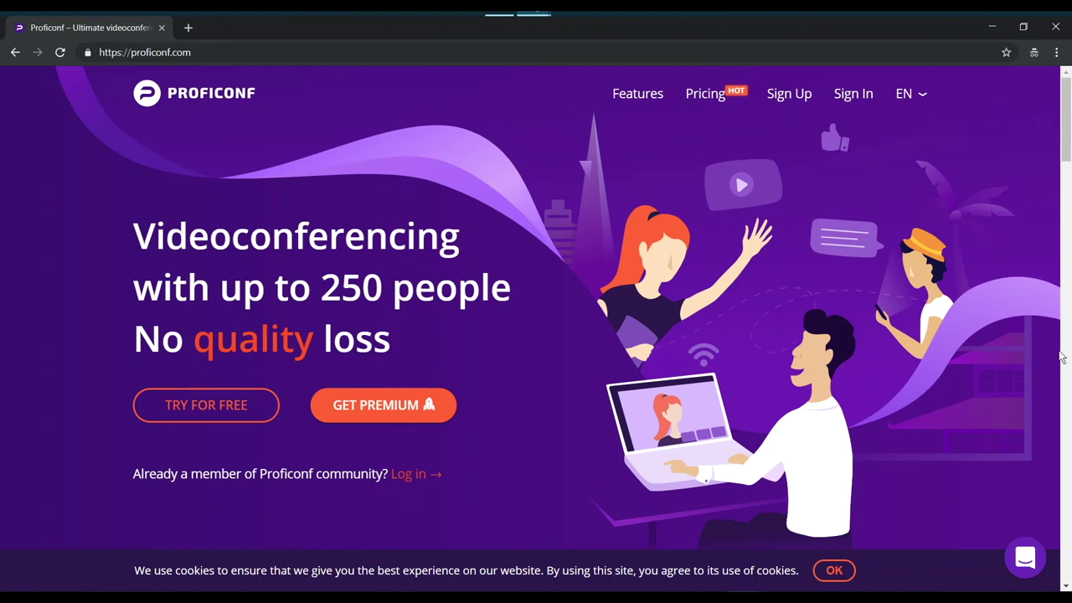
- Dismiss the cookie notice, skim the homepage, and go to the Sign Up page
click(835, 572)
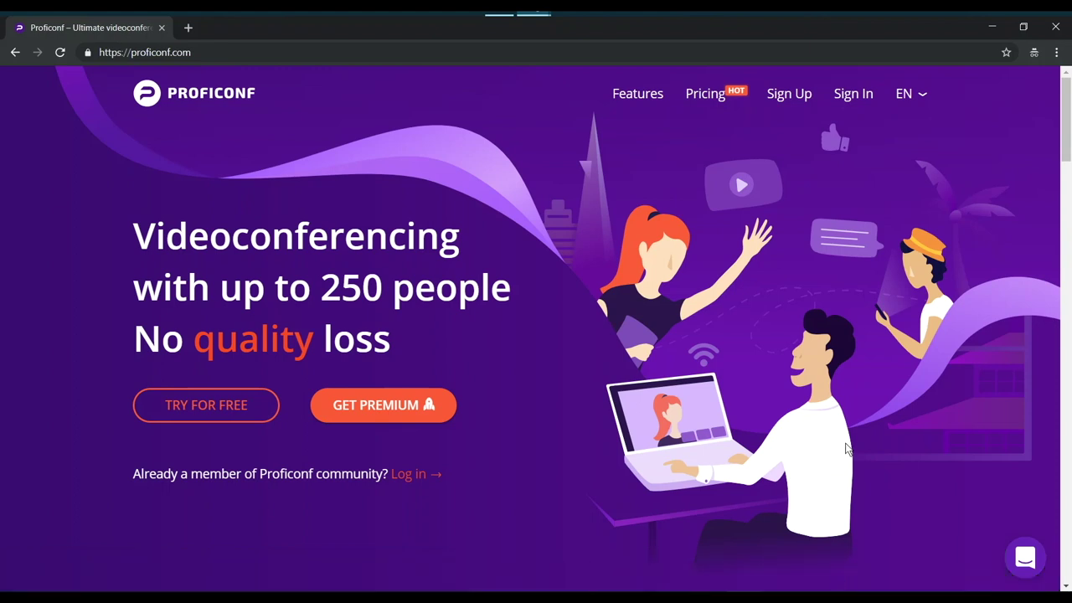
scroll(845, 452, down, 6)
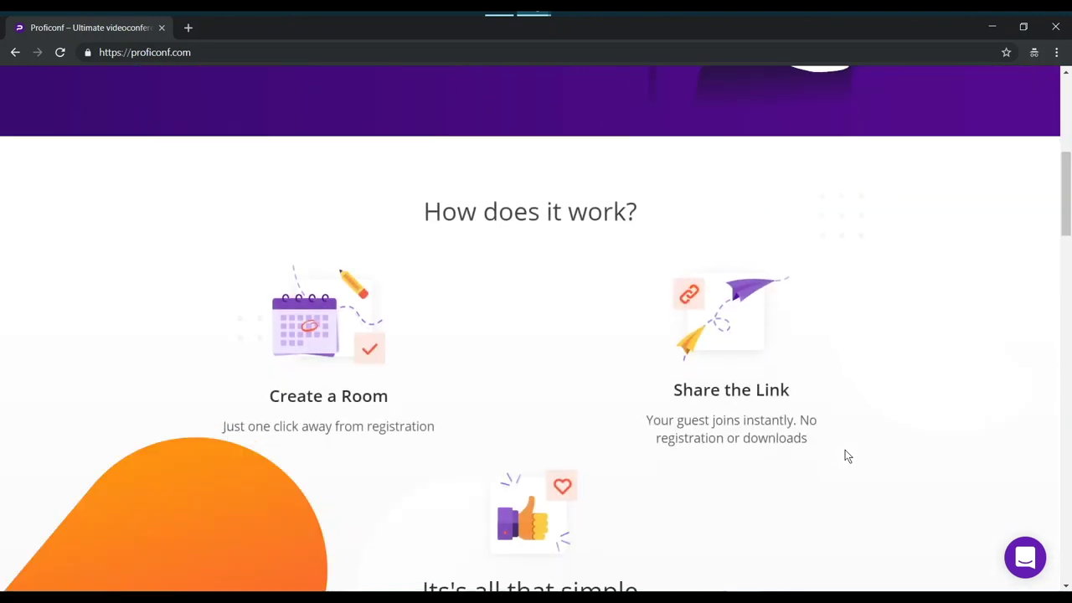
scroll(845, 454, down, 1)
scroll(845, 453, up, 8)
click(791, 96)
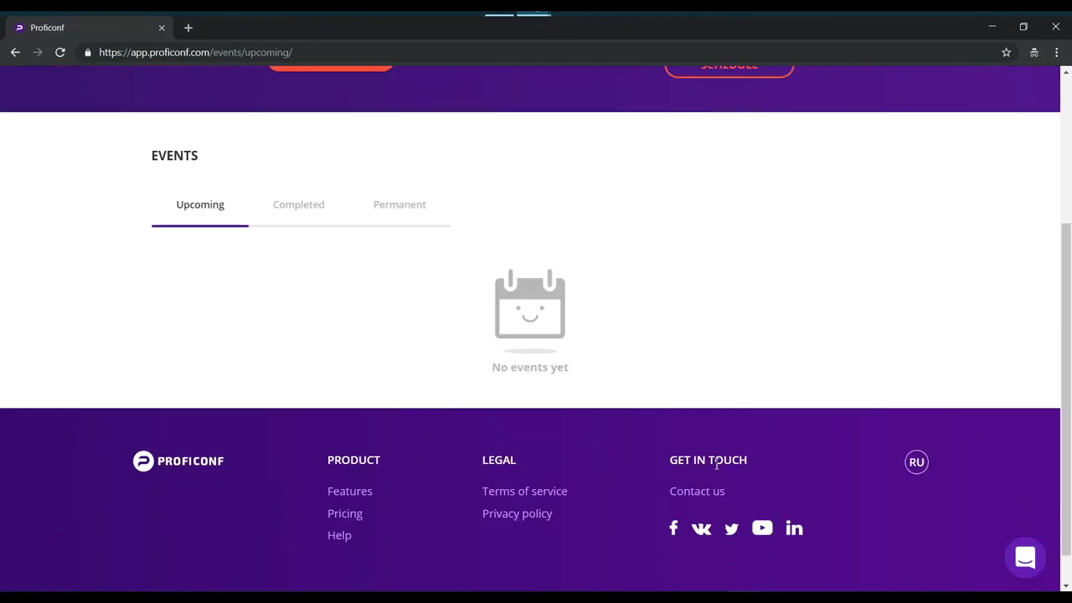
- Start an Instant Event meeting, then hang up and confirm leaving it
scroll(716, 463, up, 1)
scroll(716, 470, up, 3)
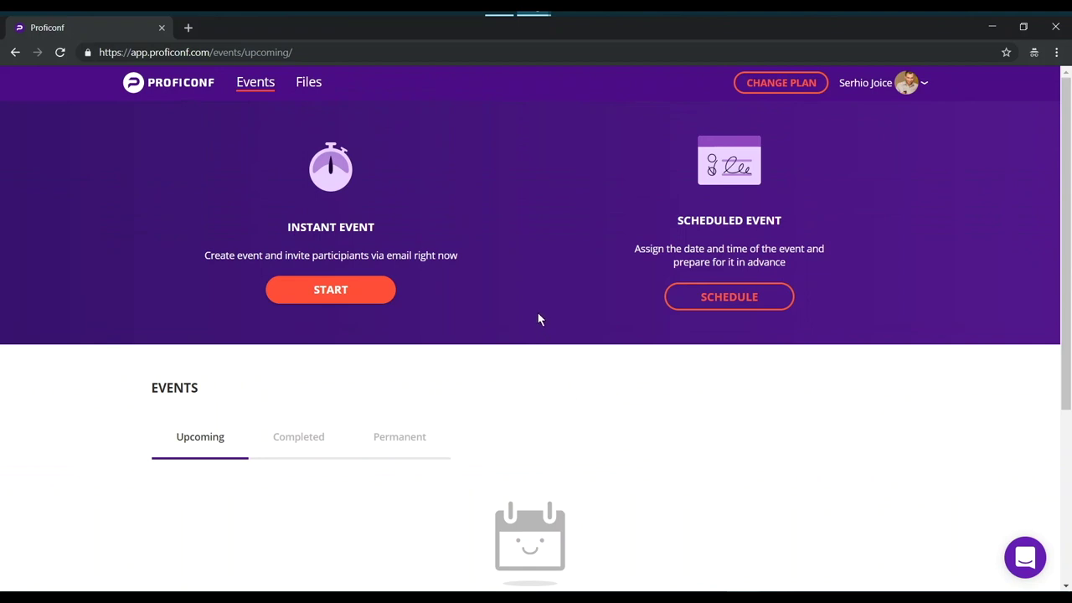
click(377, 298)
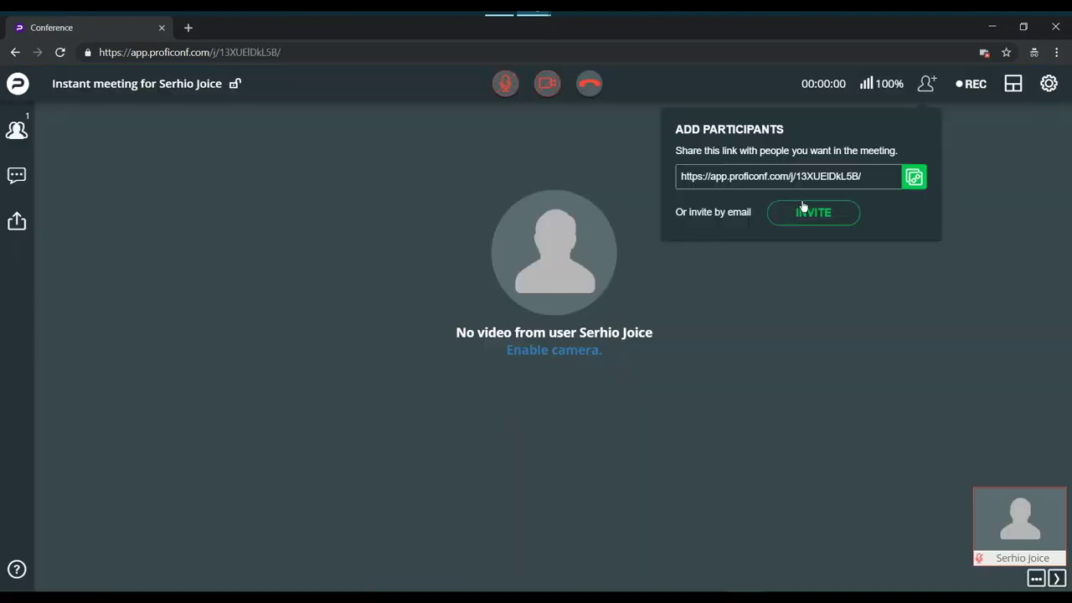
click(591, 89)
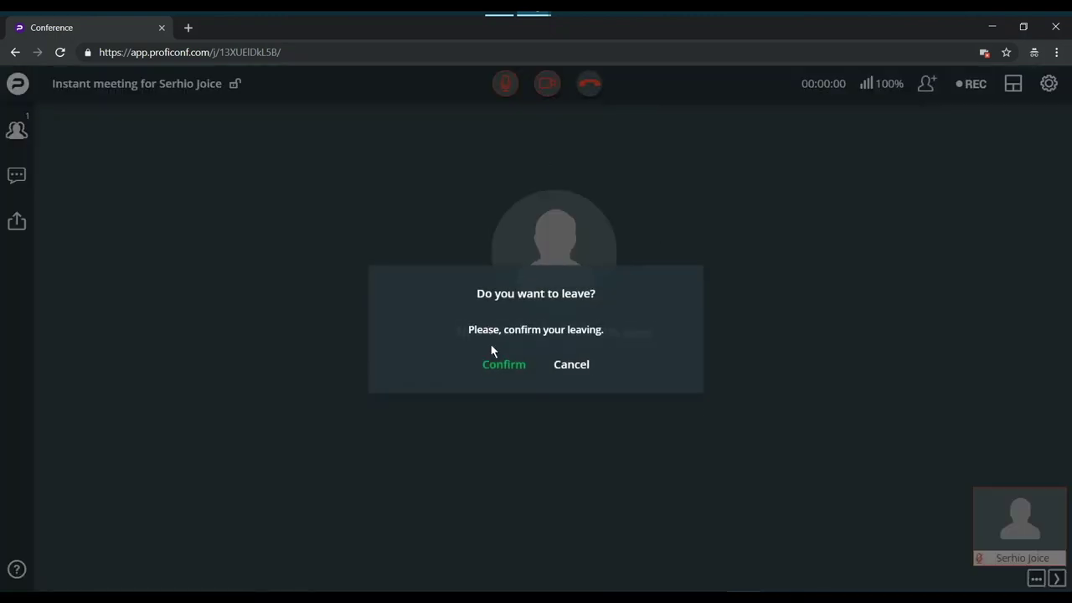
click(497, 361)
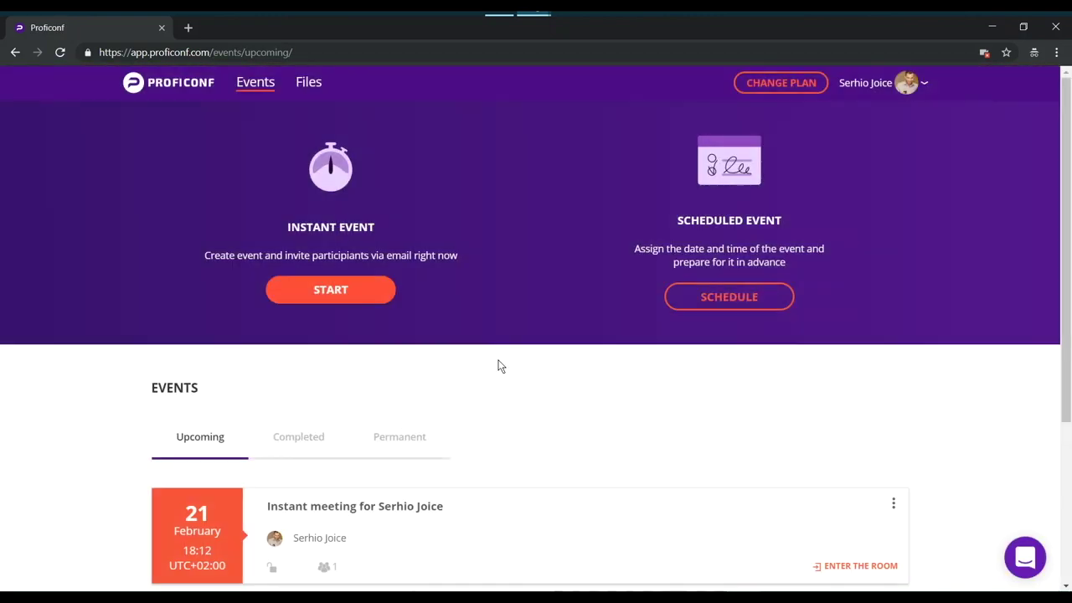
- Begin a scheduled event titled 'Event' set for 21 February at 20:00
click(694, 298)
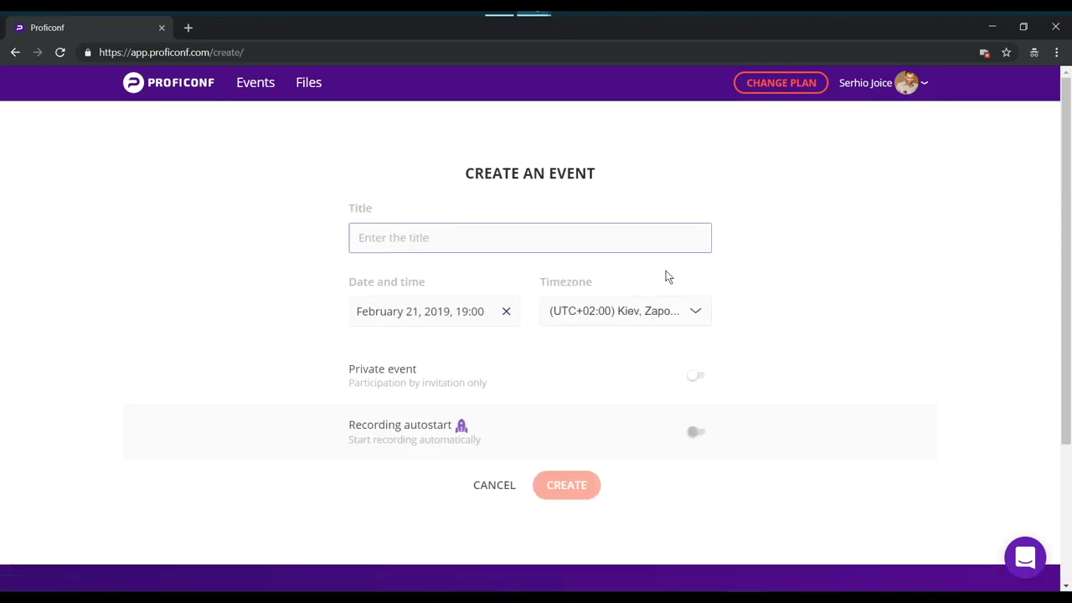
text(Event)
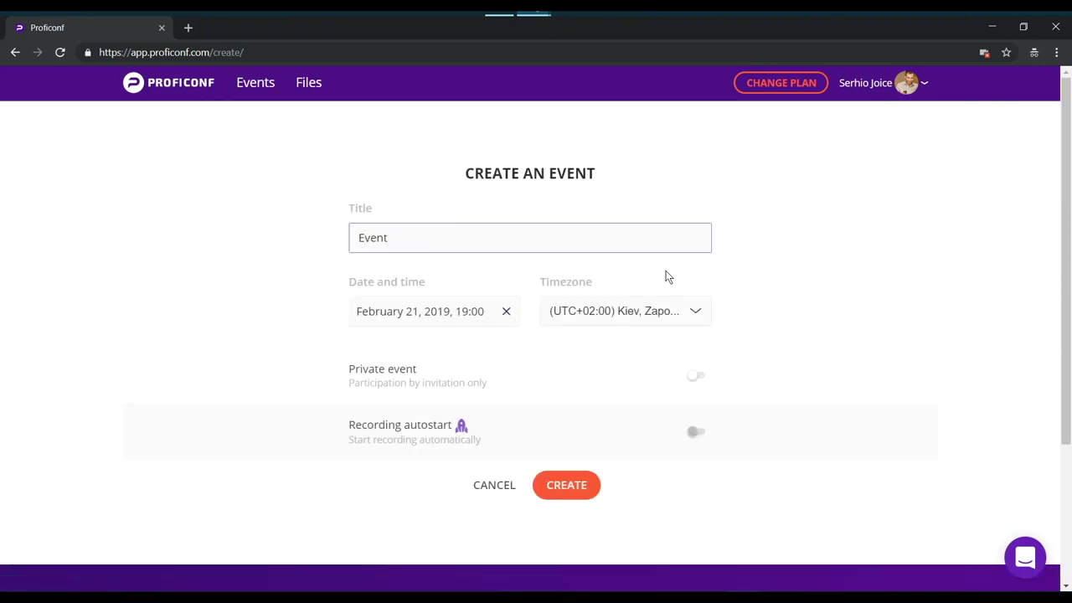
click(462, 312)
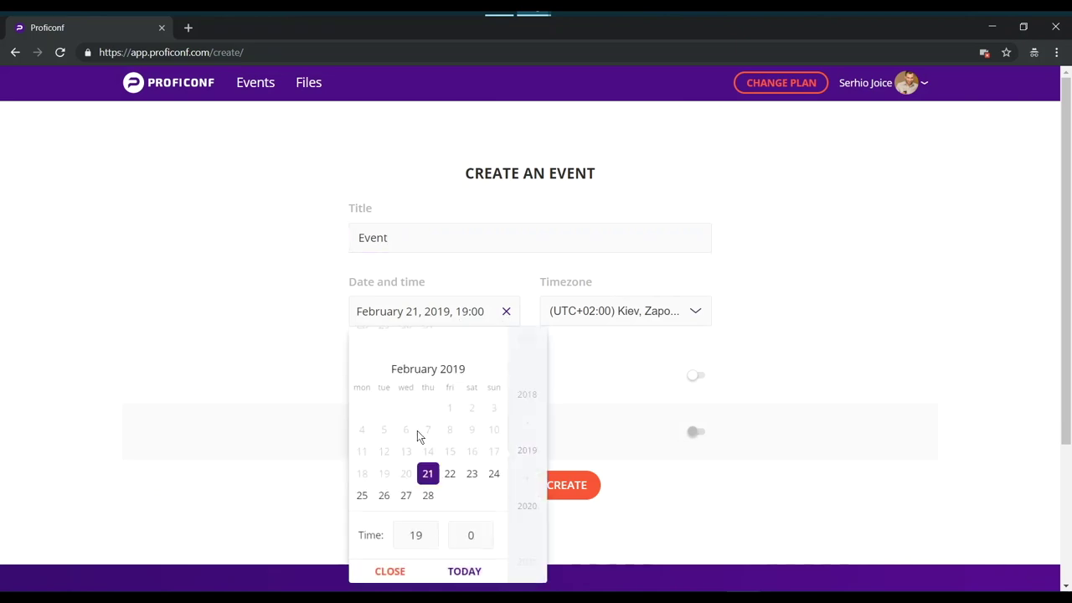
click(450, 474)
click(428, 474)
key(BackSpace)
key(BackSpace)
click(711, 507)
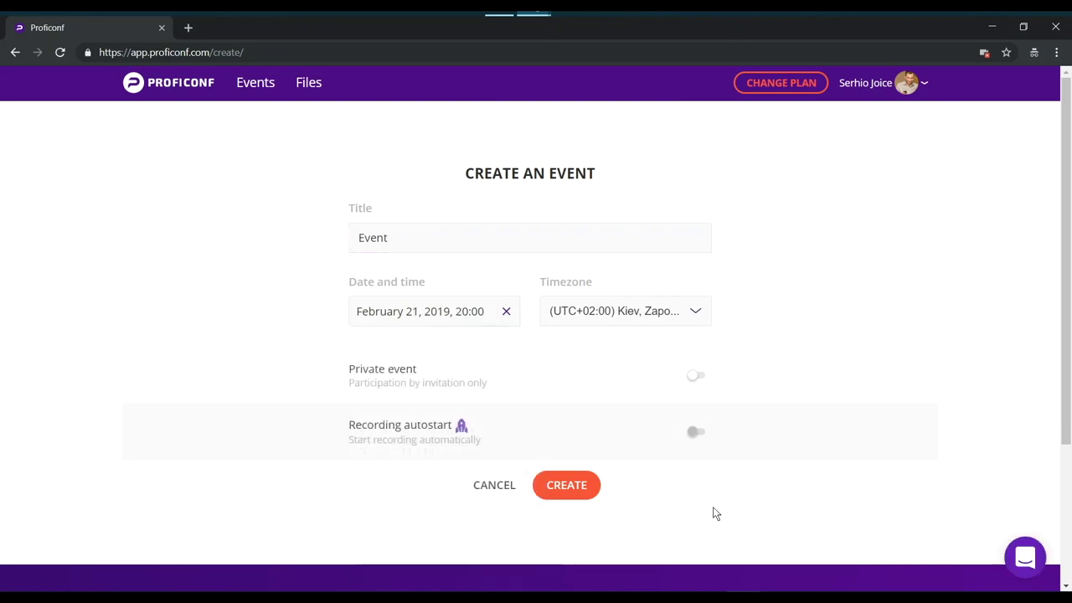
- Keep the UTC+02:00 Kiev timezone, leave the event public, and create it
click(683, 315)
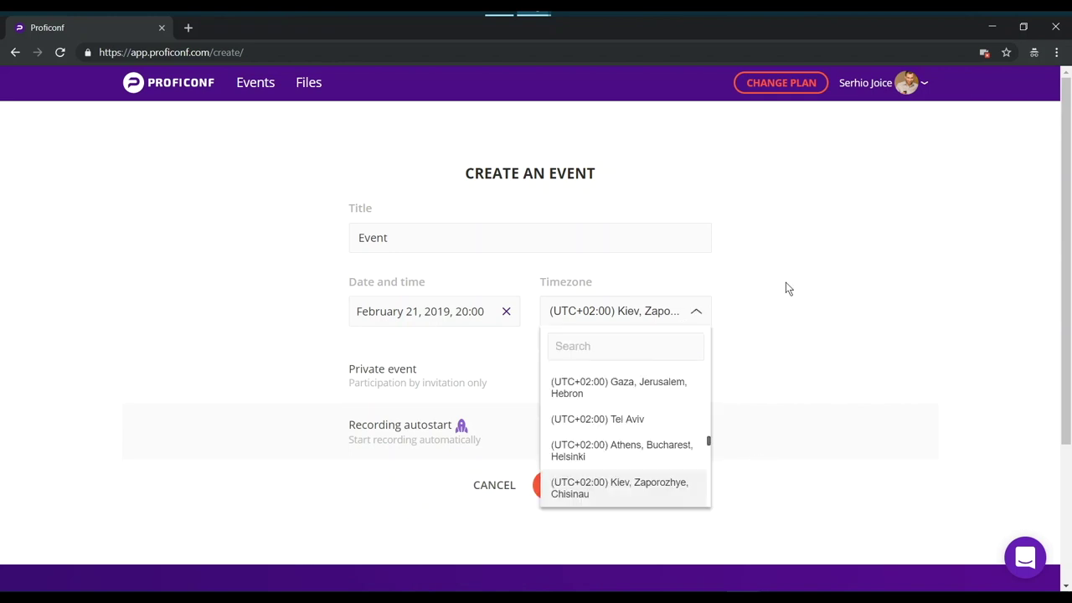
click(698, 384)
click(695, 379)
click(694, 388)
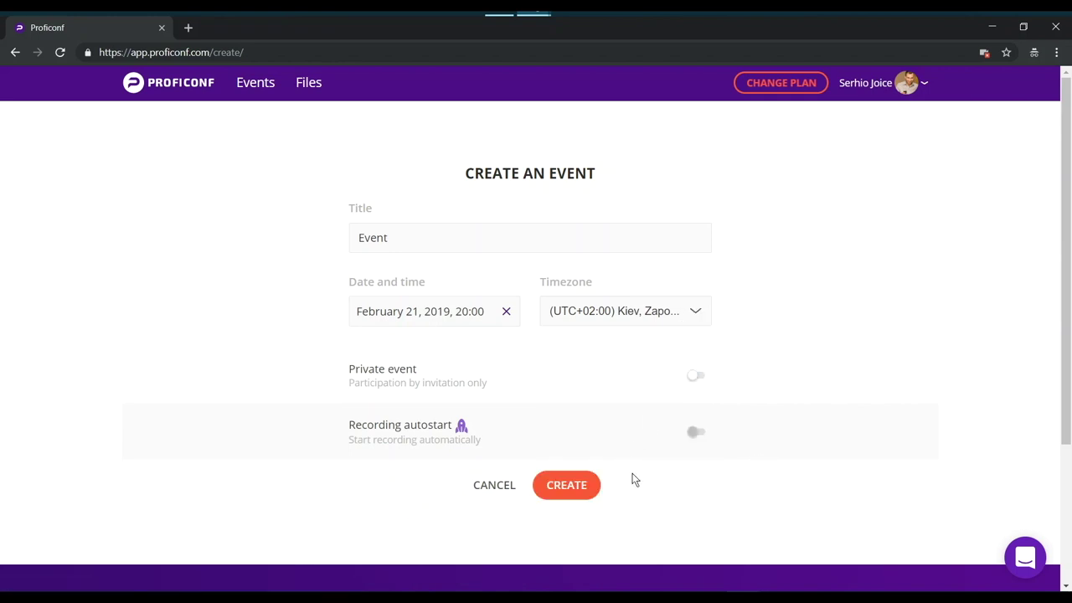
click(584, 494)
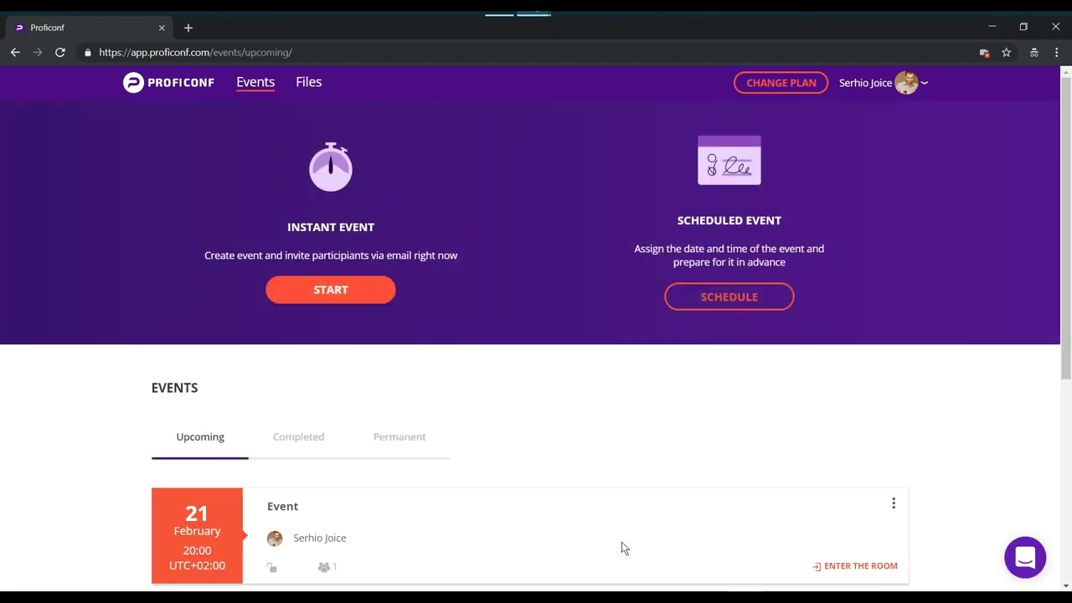
- Look over Billing, My profile and the Login settings, then return to Events
click(871, 142)
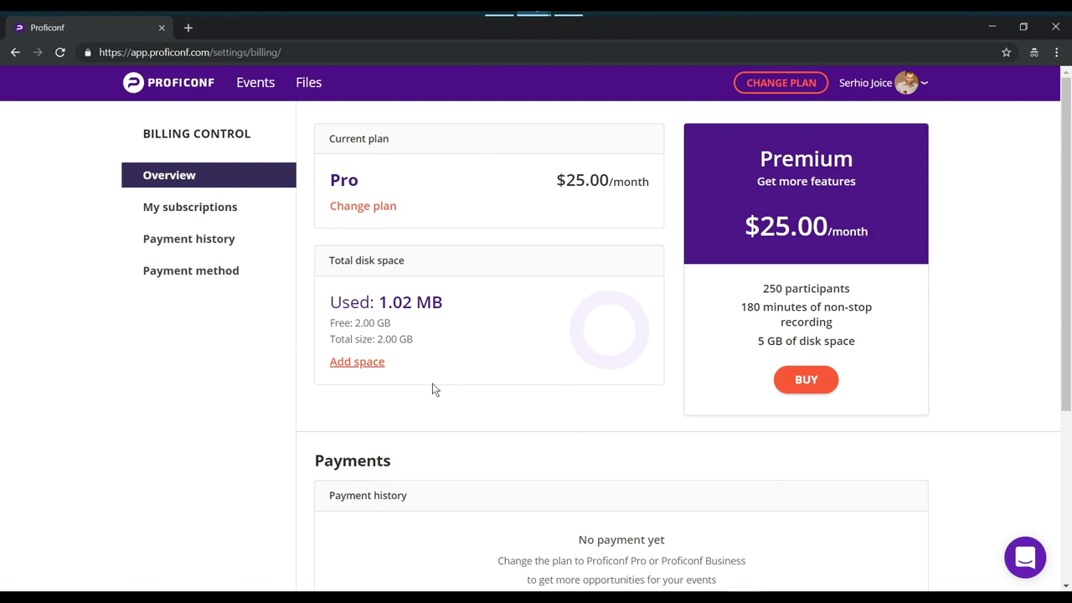
click(921, 83)
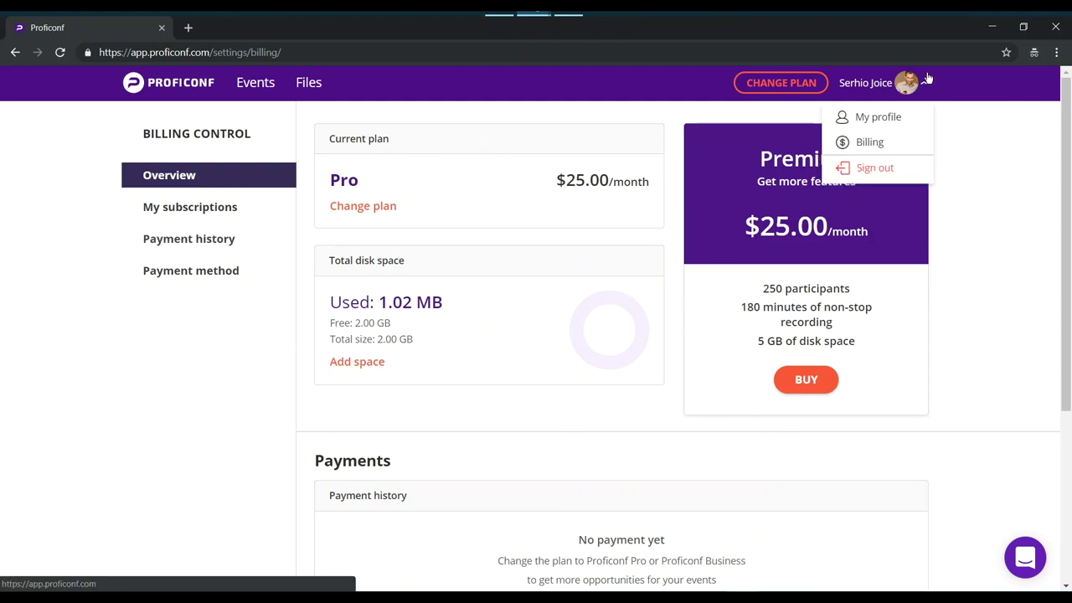
click(890, 122)
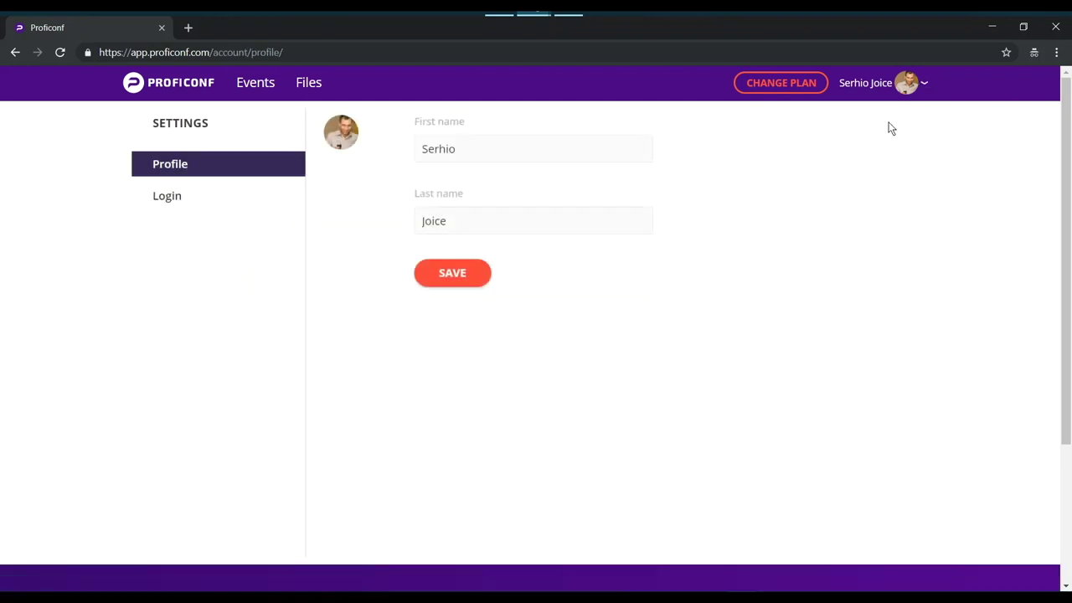
click(187, 202)
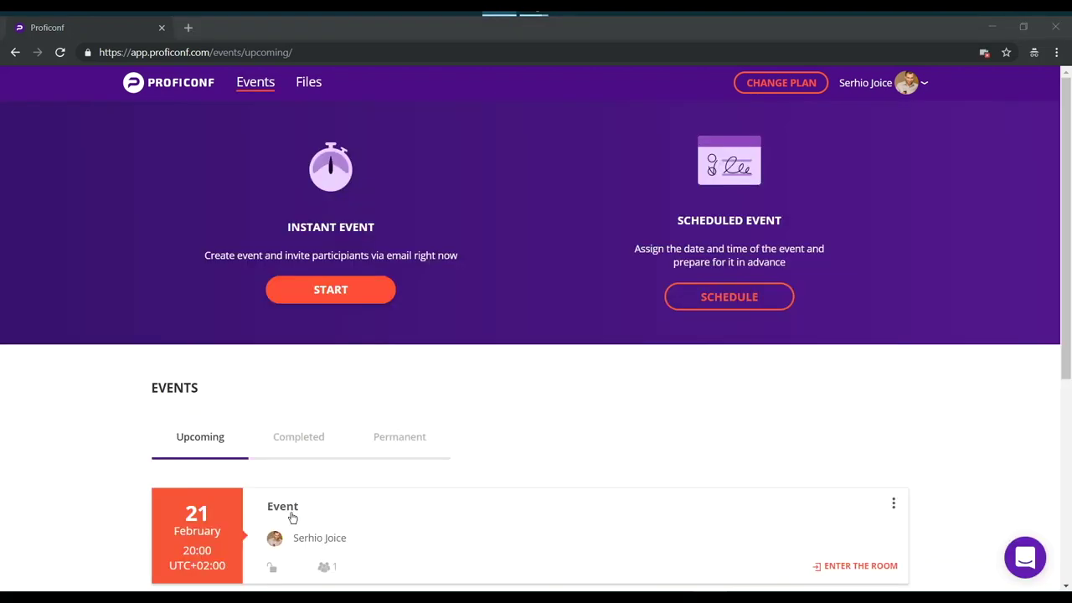
click(293, 515)
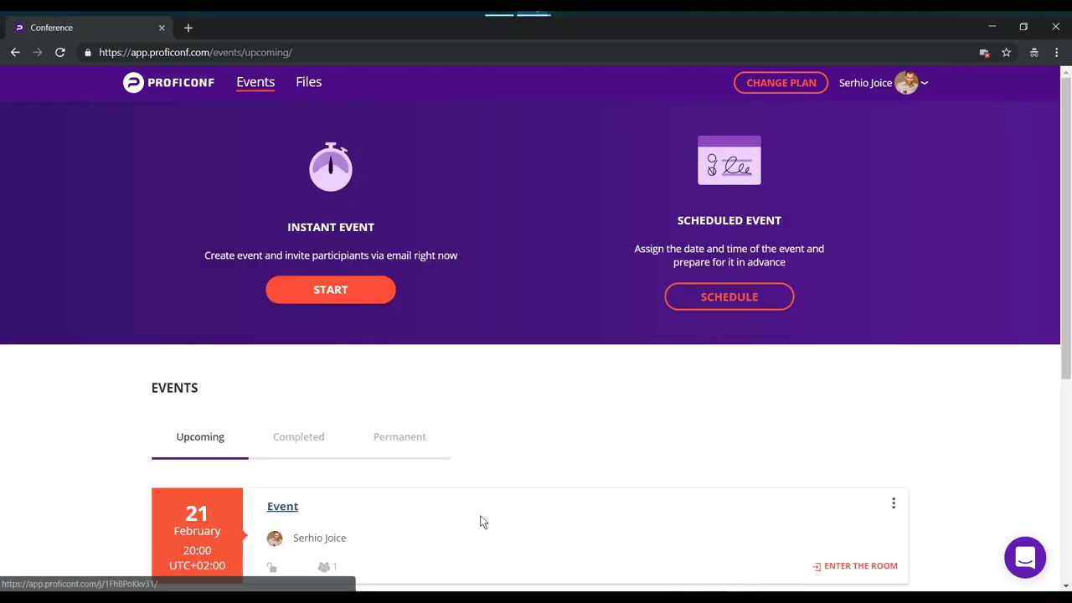
- Enter the Event room without camera access and copy its invitation link
click(835, 567)
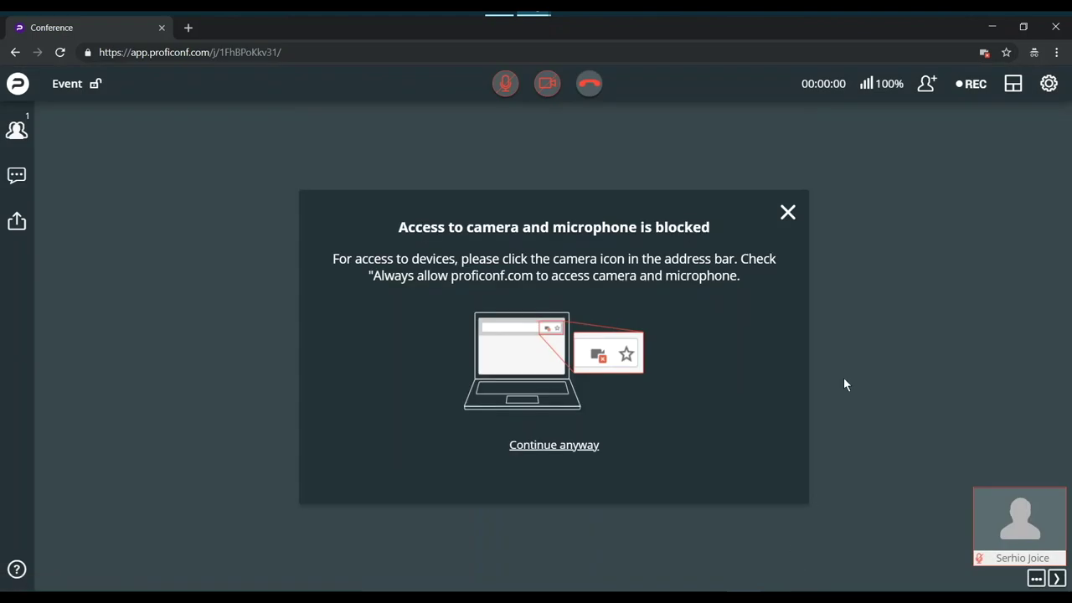
click(788, 215)
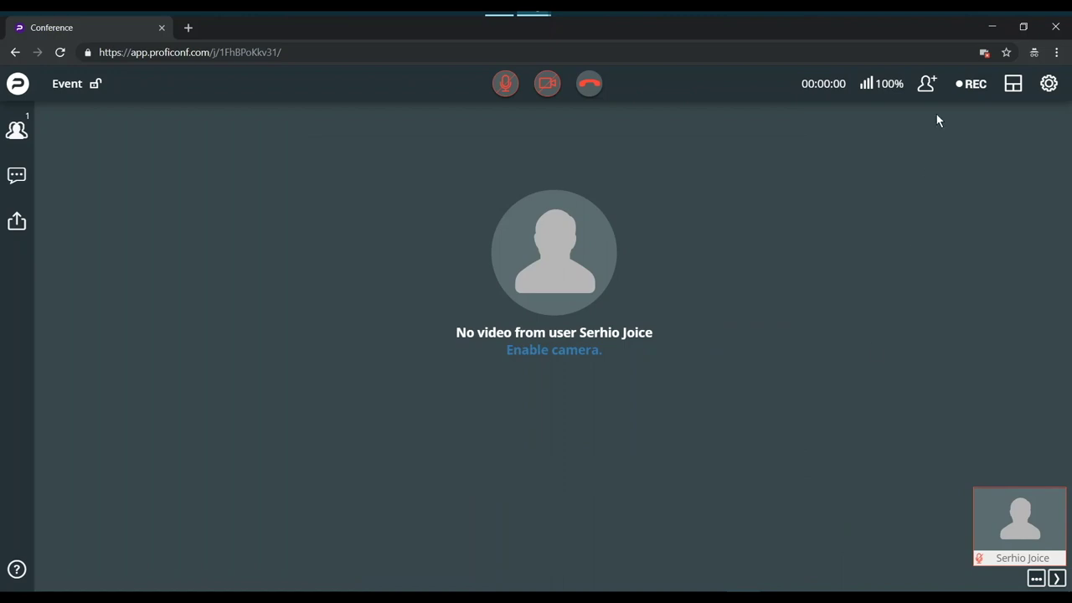
click(927, 85)
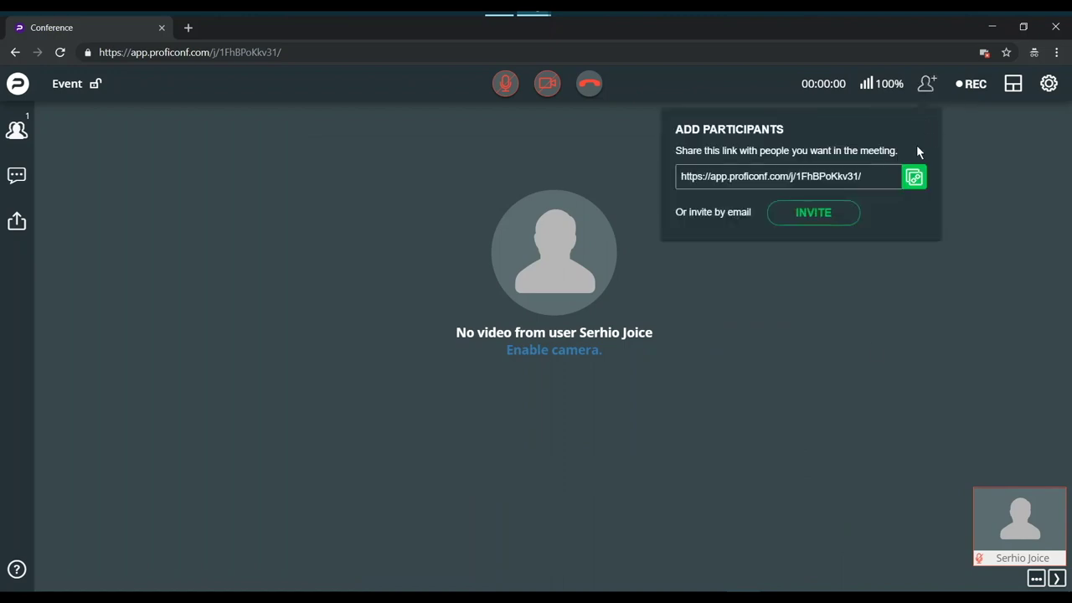
click(916, 186)
- Add two participants' e-mail addresses as speakers, copy the conference link, and send the invites
click(844, 223)
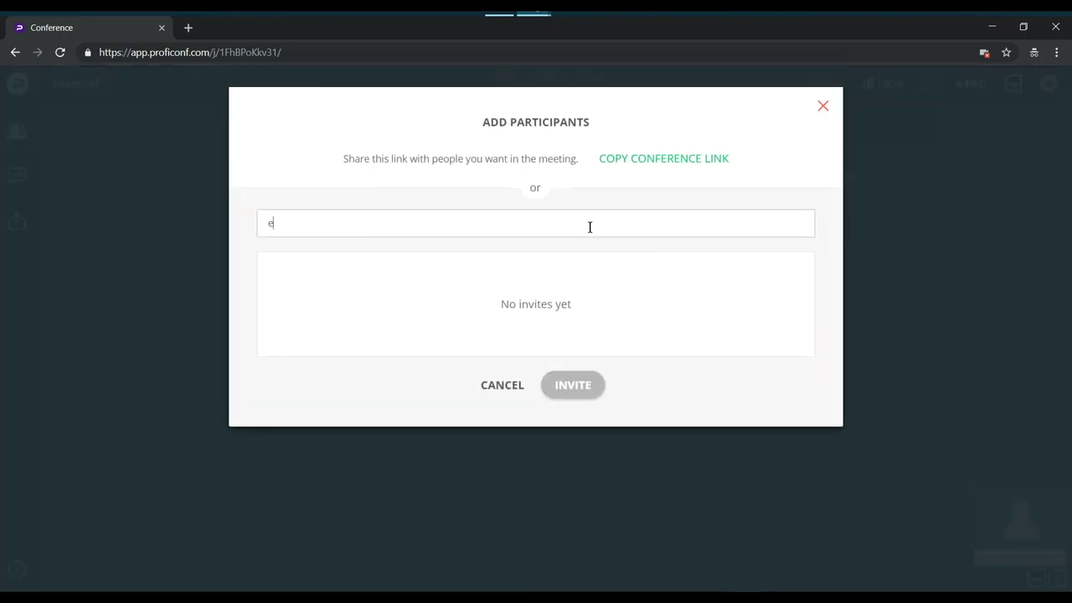
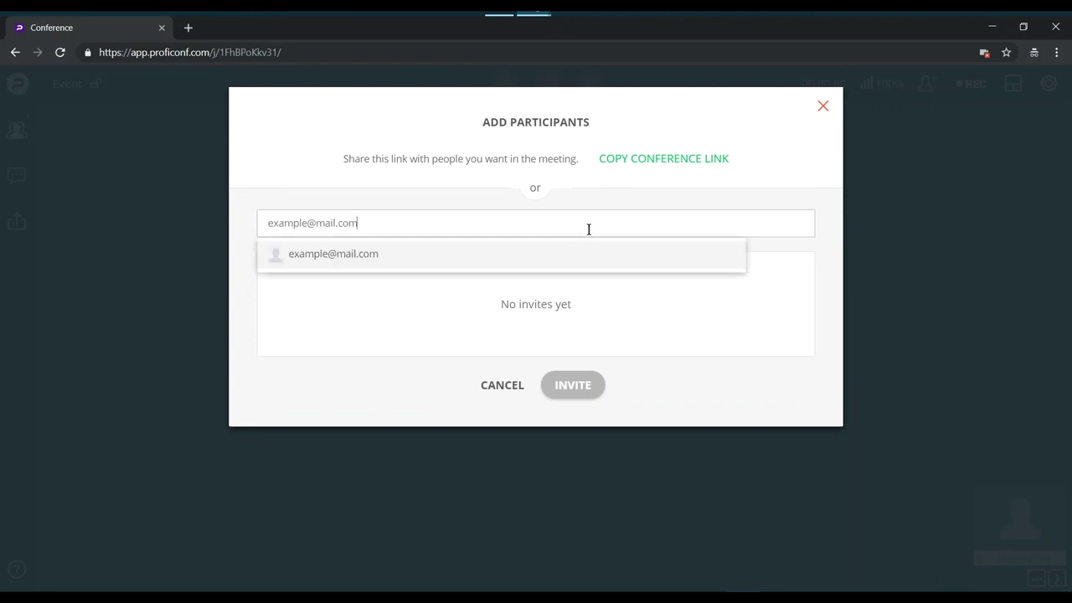
key(Return)
key(Return)
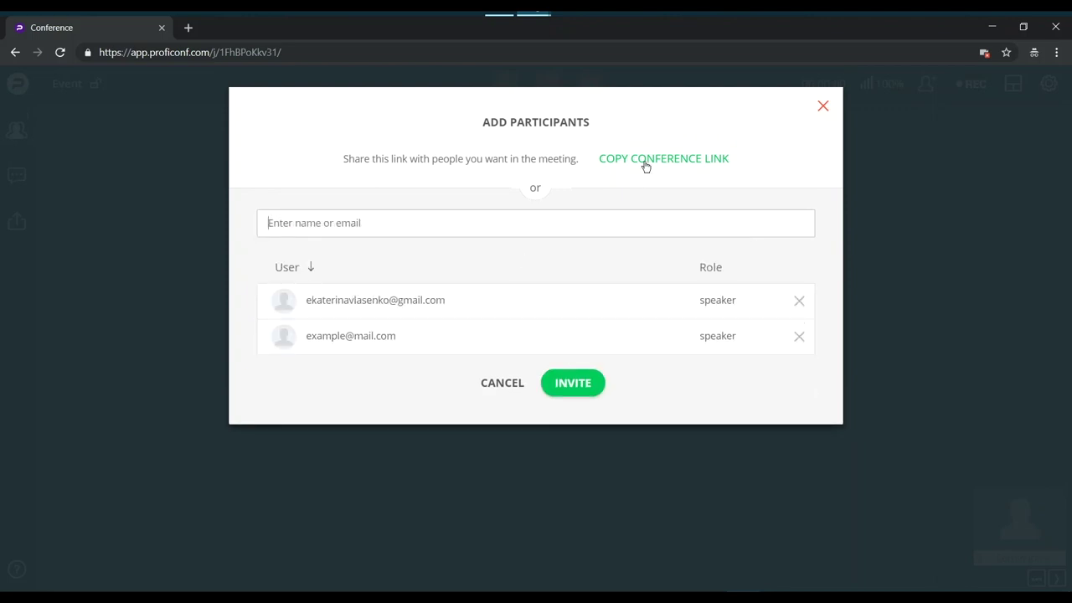
click(646, 167)
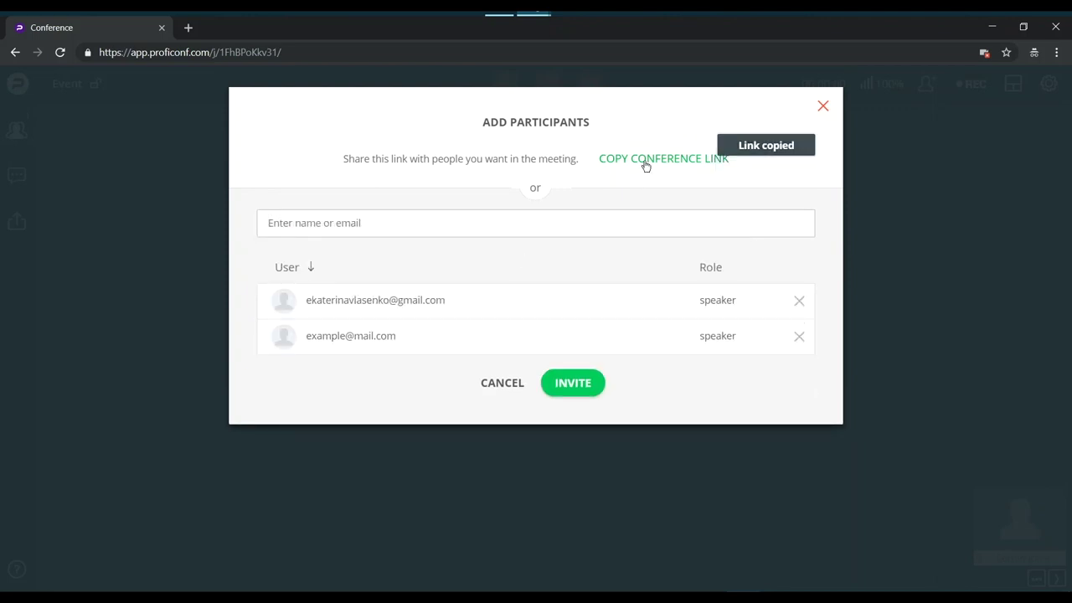
click(594, 386)
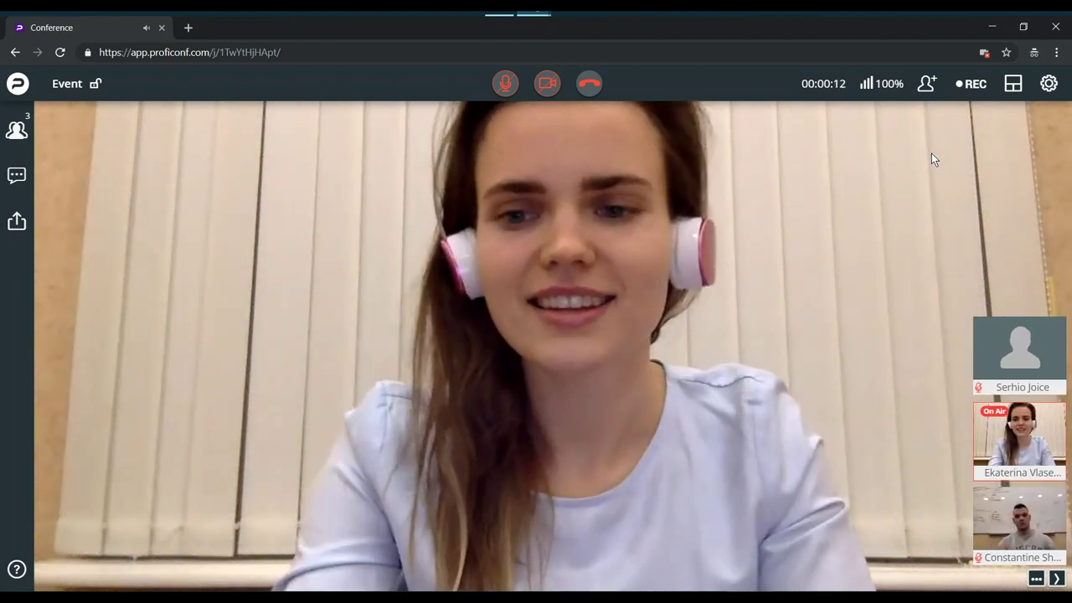
- Record with Show chat, Show preview thumbnails and Record only me enabled, then stop recording
click(974, 83)
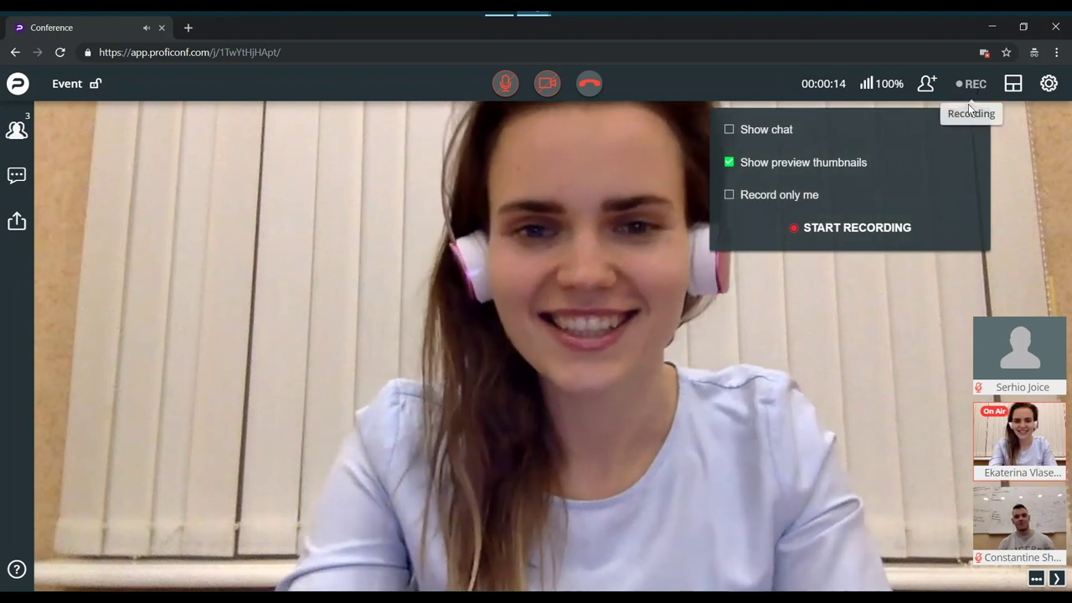
click(846, 163)
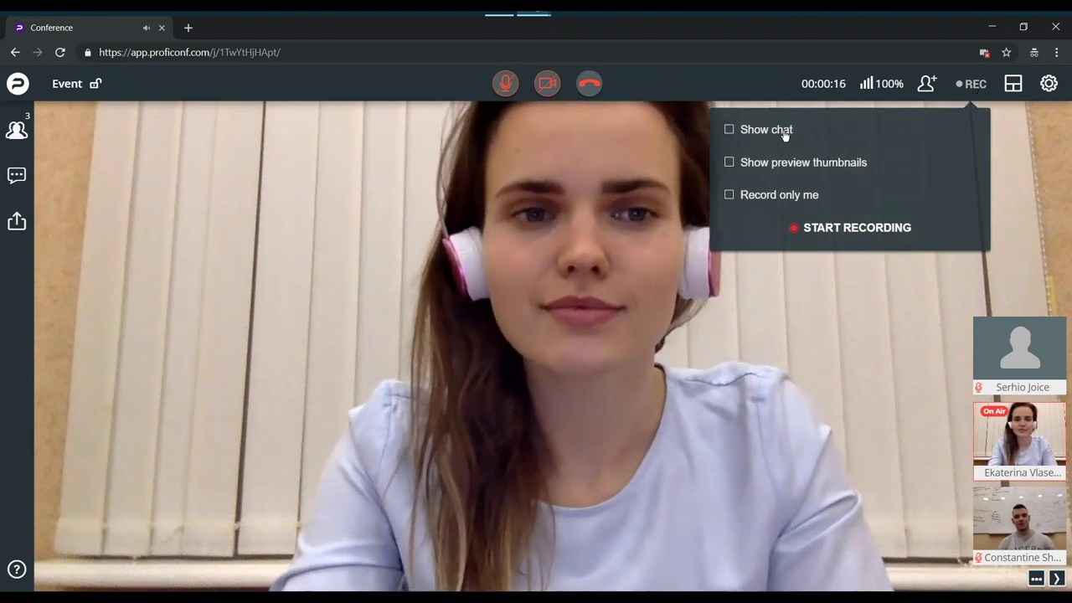
click(784, 130)
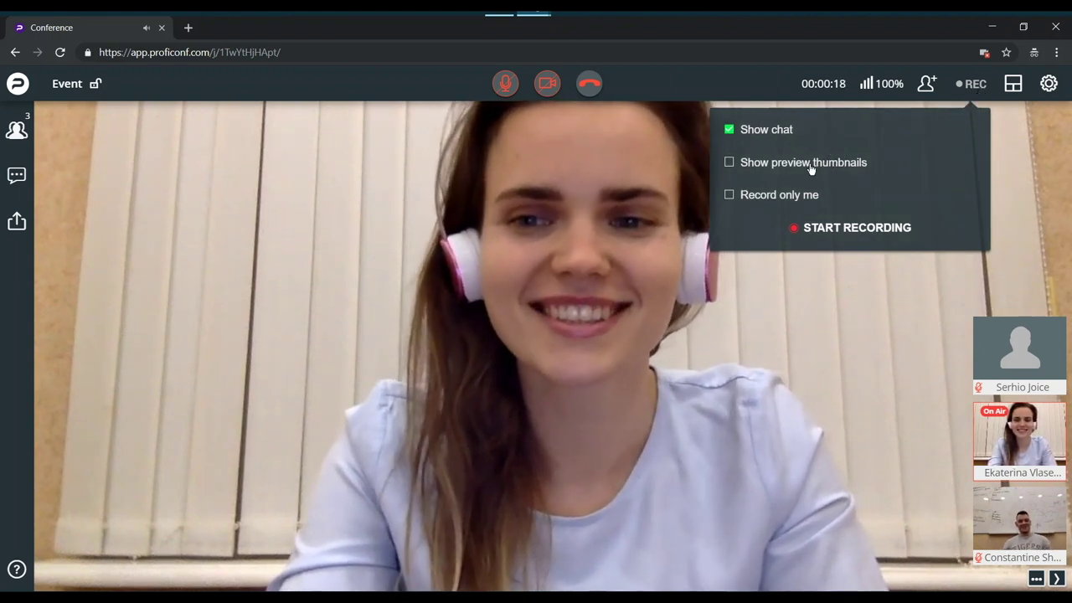
click(823, 165)
click(793, 196)
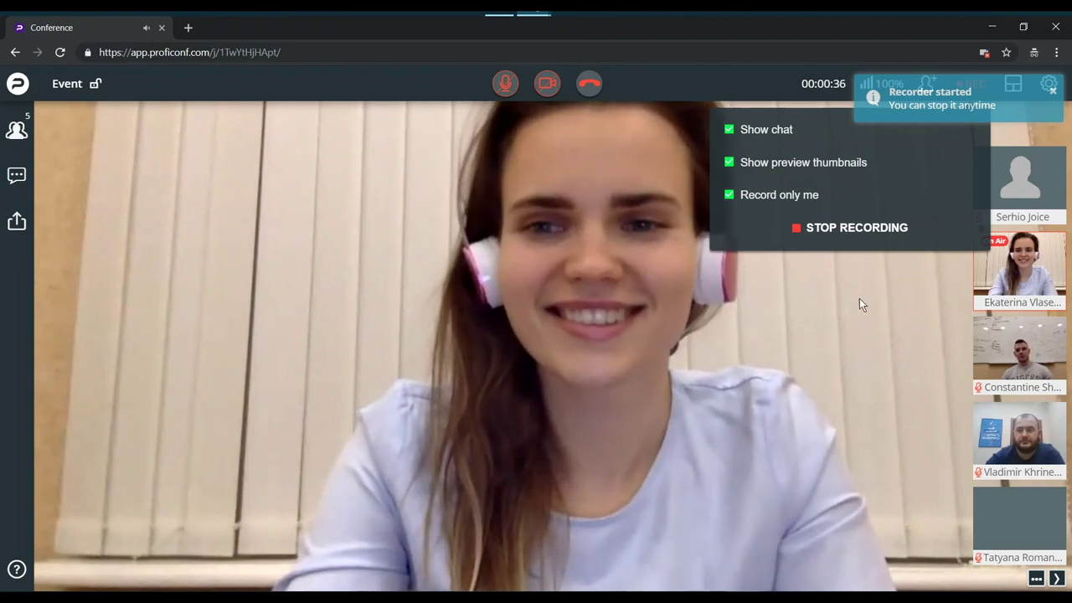
click(826, 230)
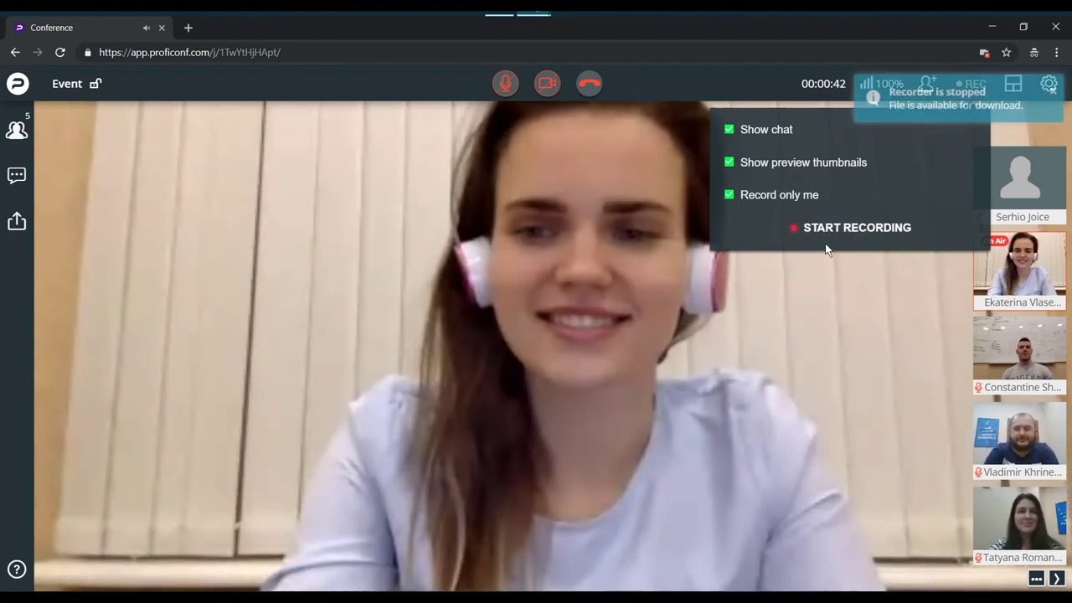
- Browse the conference Files, select the latest recording, then go back to the share chooser
click(17, 221)
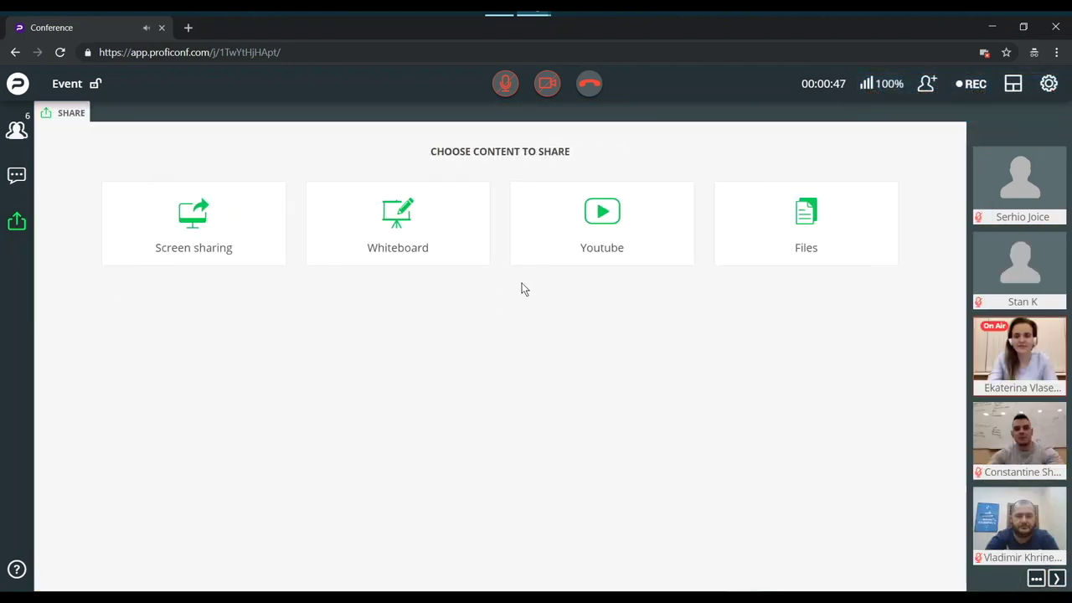
click(747, 249)
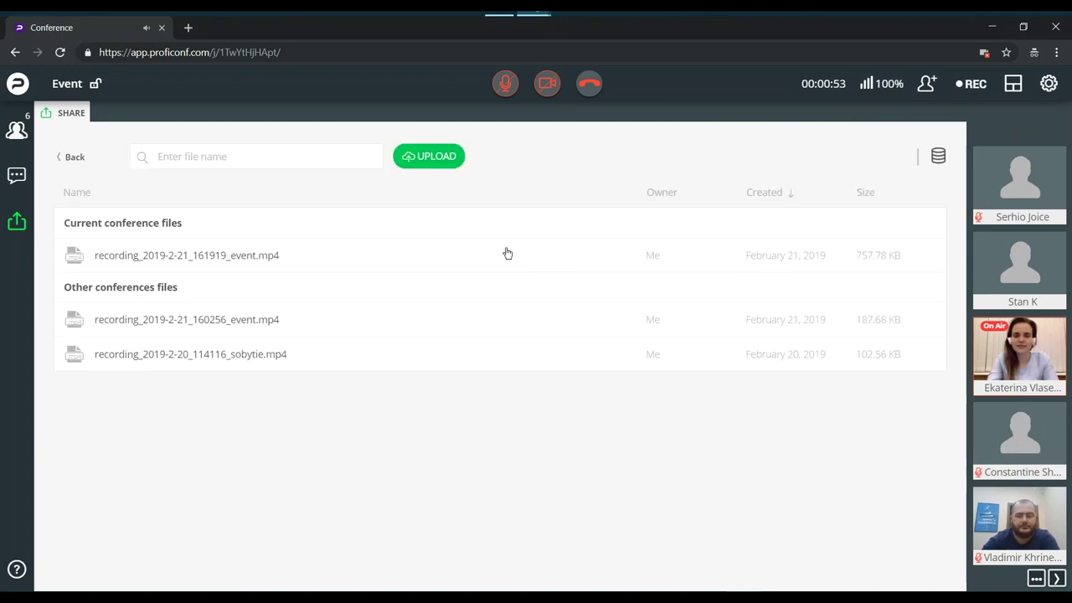
click(507, 255)
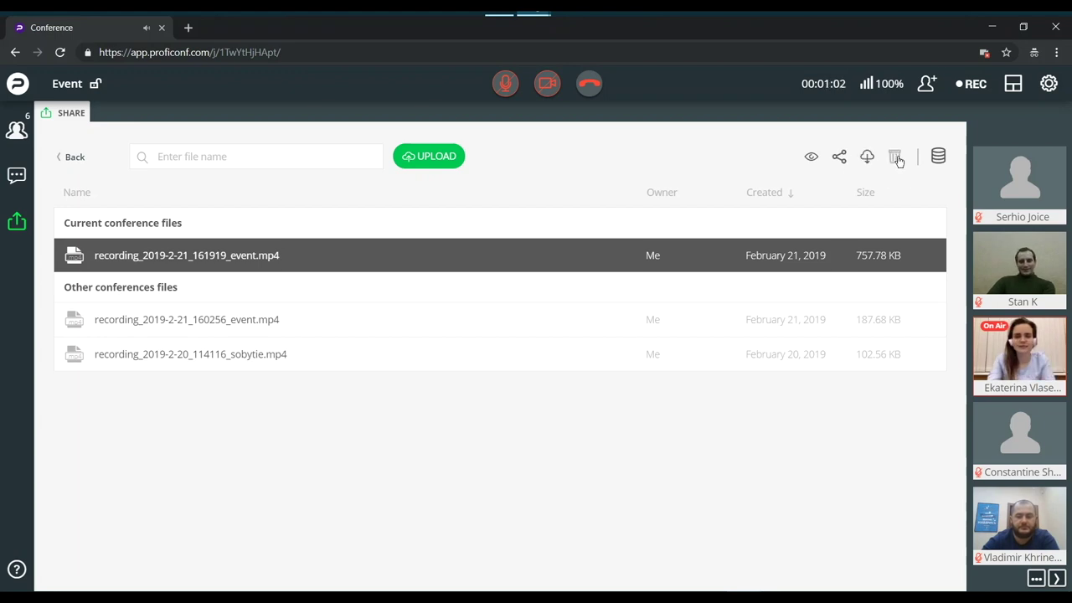
mouse_move(938, 158)
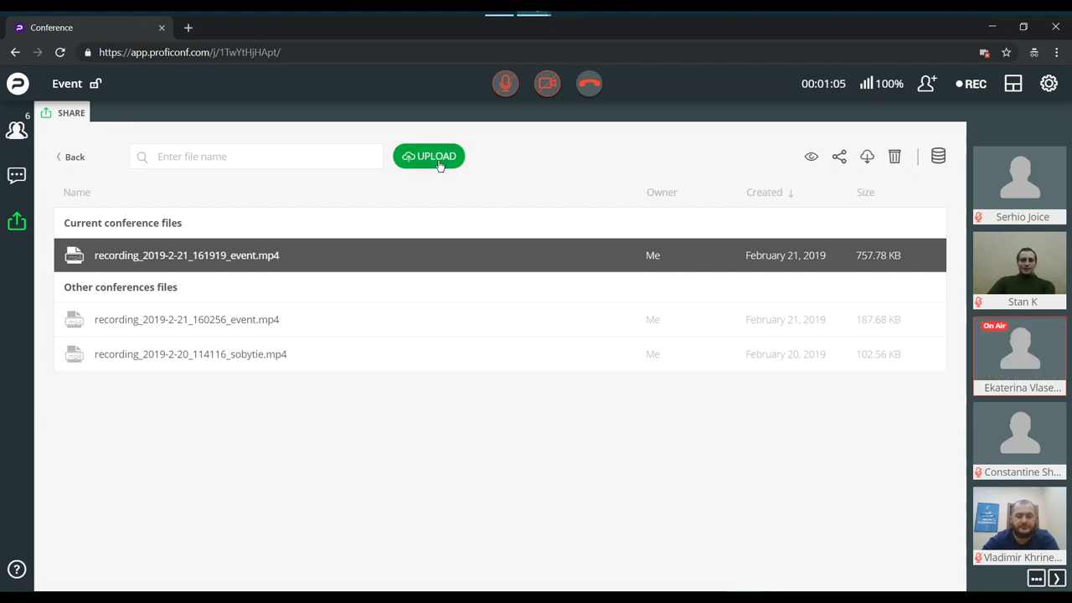
click(73, 157)
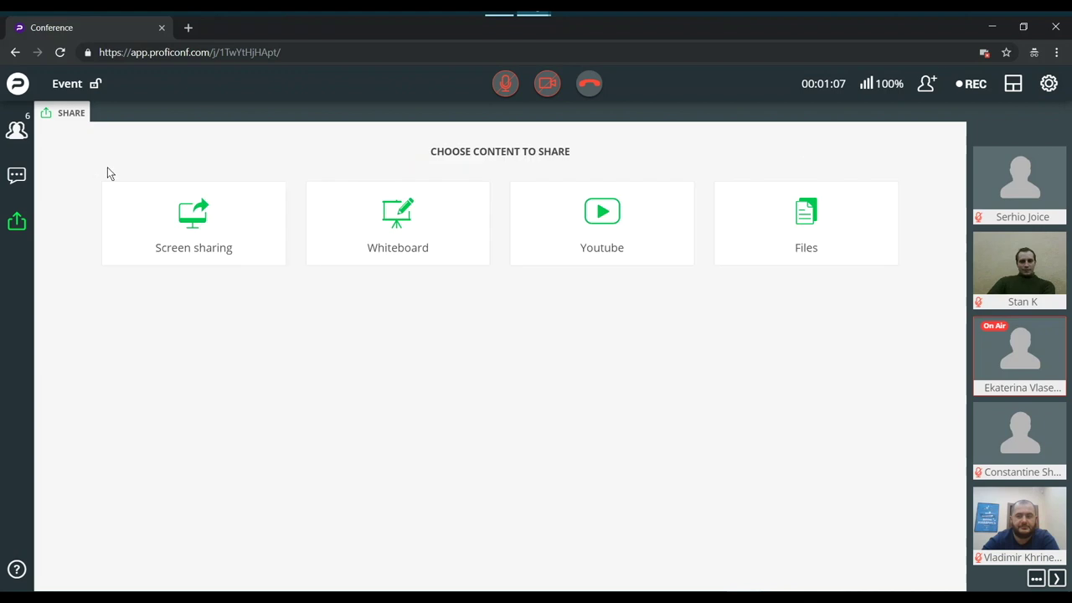
- Share a Proficonf tutorial video found by searching YouTube for 'proficonf'
click(578, 233)
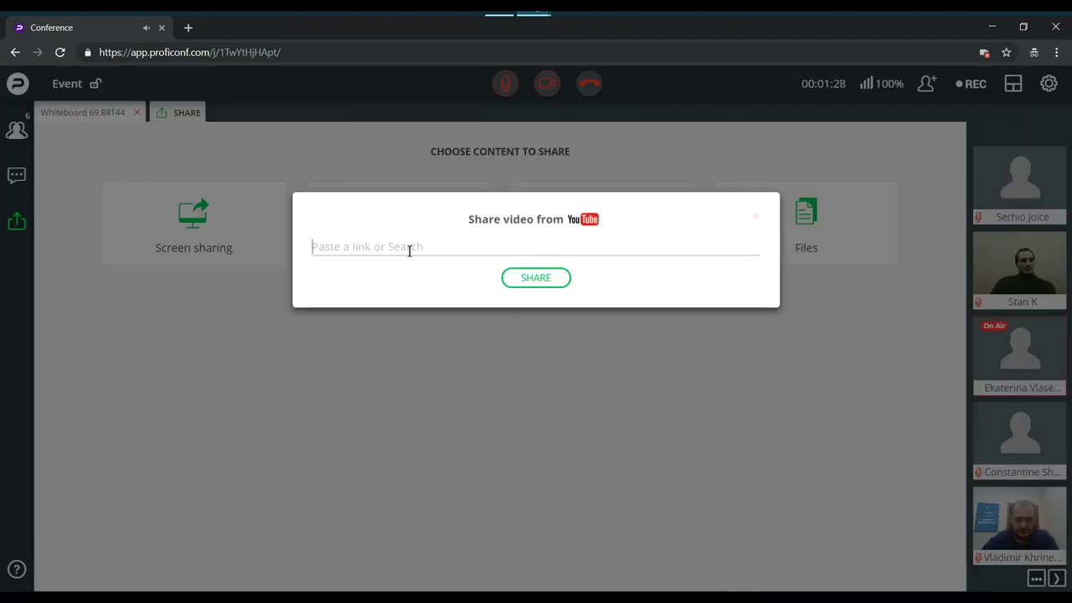
text(profic)
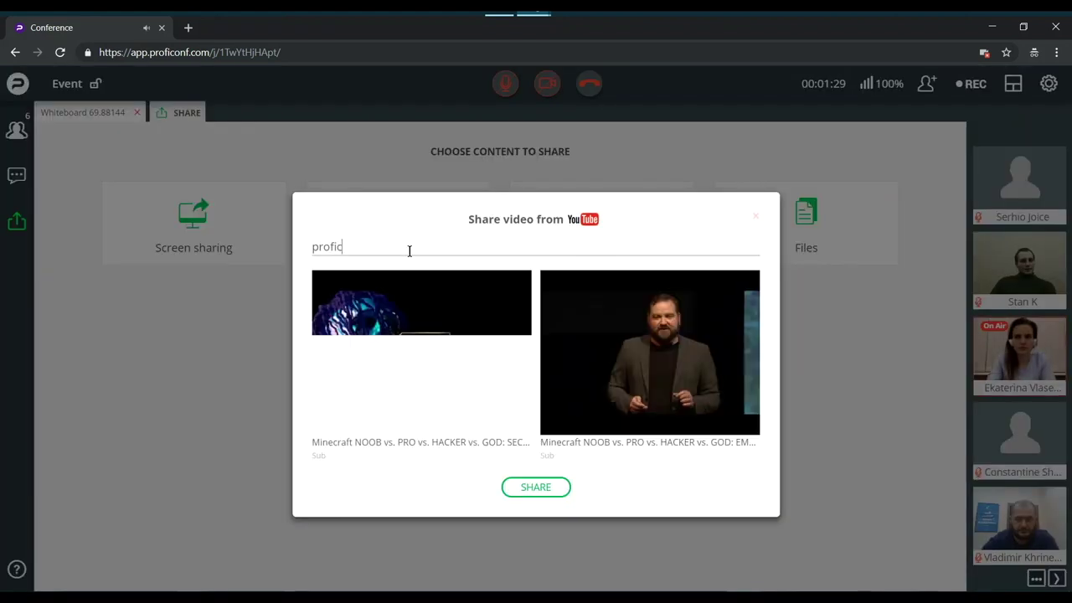
text(onf)
click(423, 306)
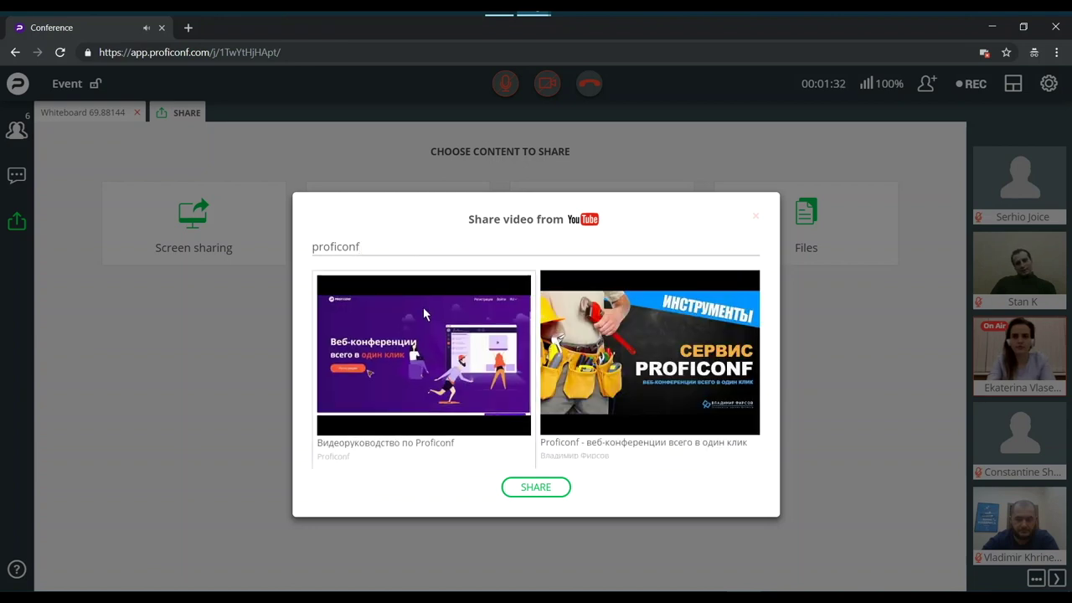
click(523, 493)
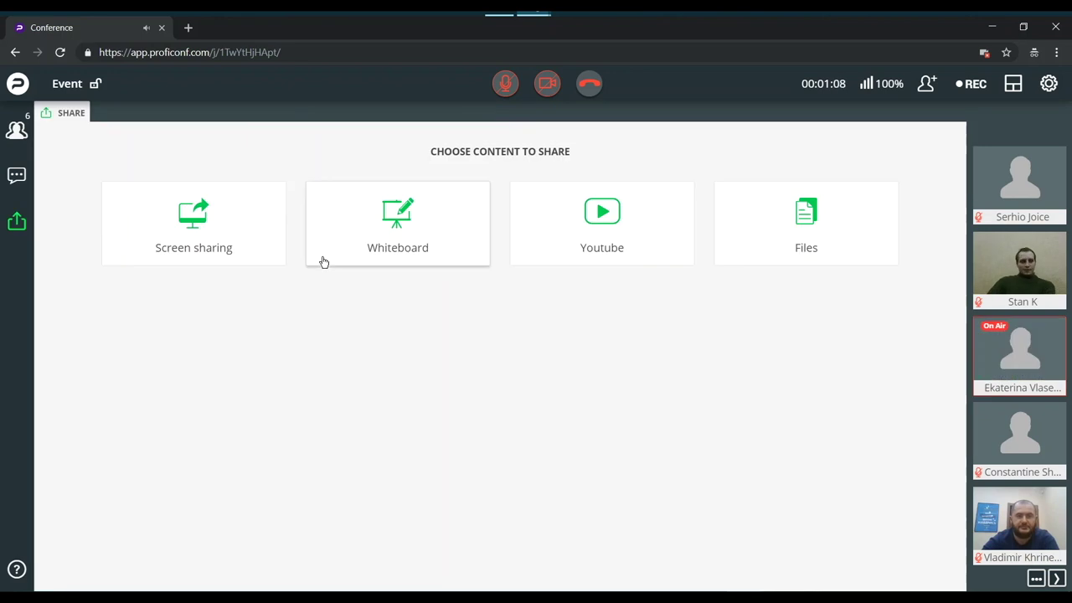
- Draw a red ellipse, purple rectangle and purple zigzag on the whiteboard, then cancel screen sharing
click(609, 138)
drag(209, 246, 603, 471)
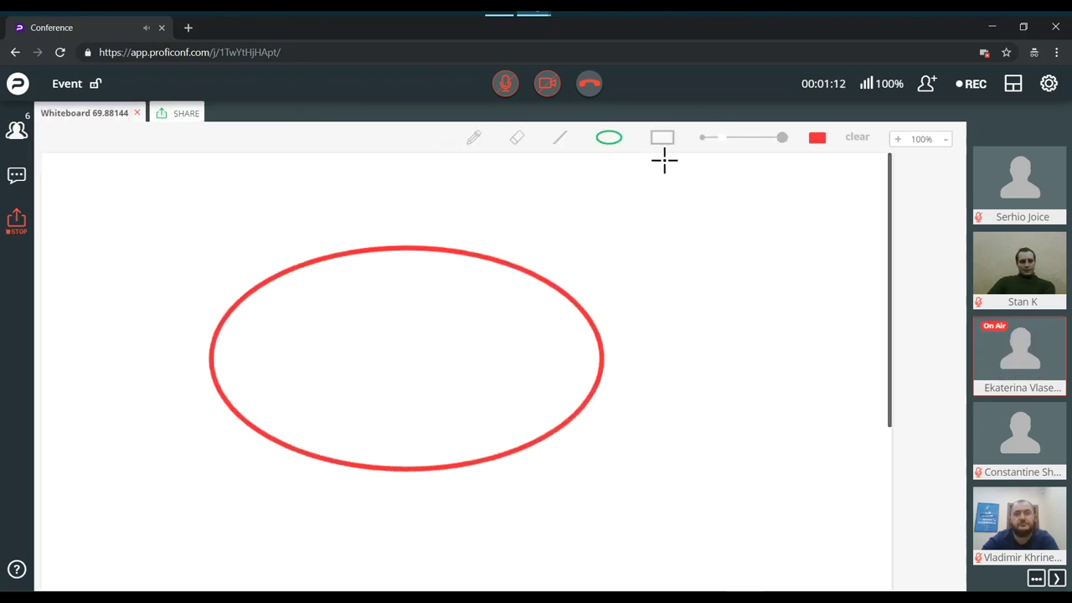
click(662, 137)
click(817, 137)
click(795, 186)
mouse_move(275, 277)
mouse_down()
mouse_move(462, 347)
mouse_move(541, 433)
mouse_up()
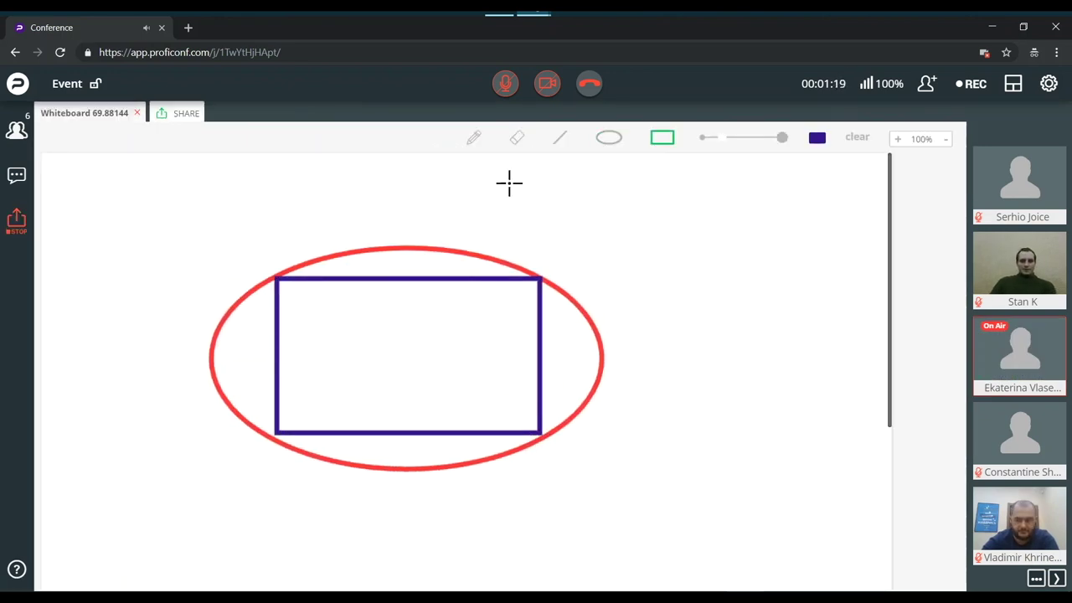
click(474, 138)
mouse_move(300, 410)
mouse_down()
mouse_move(469, 360)
mouse_move(498, 338)
mouse_up()
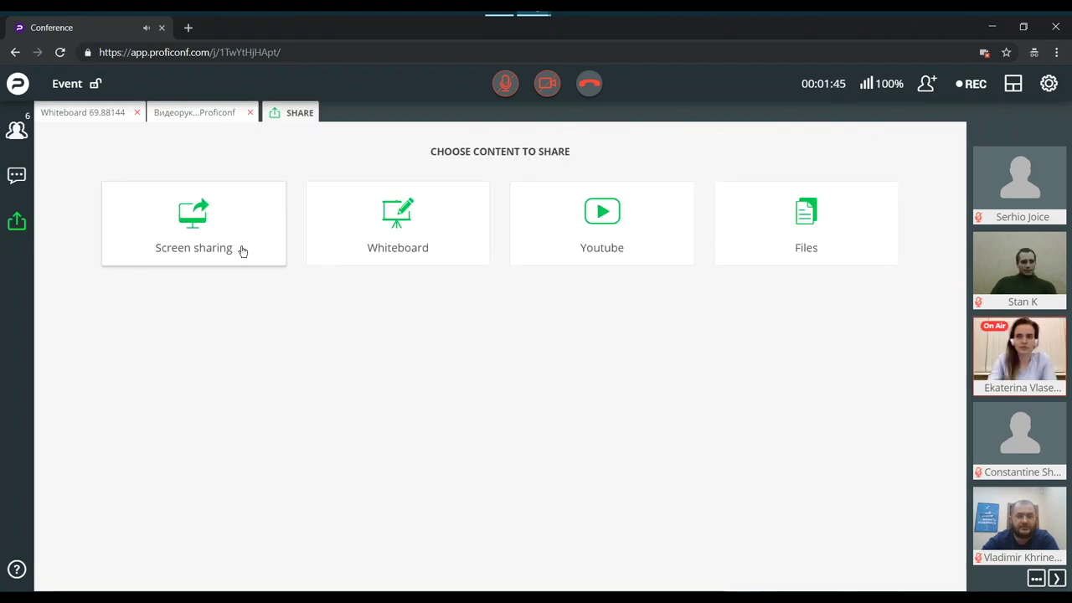
click(242, 252)
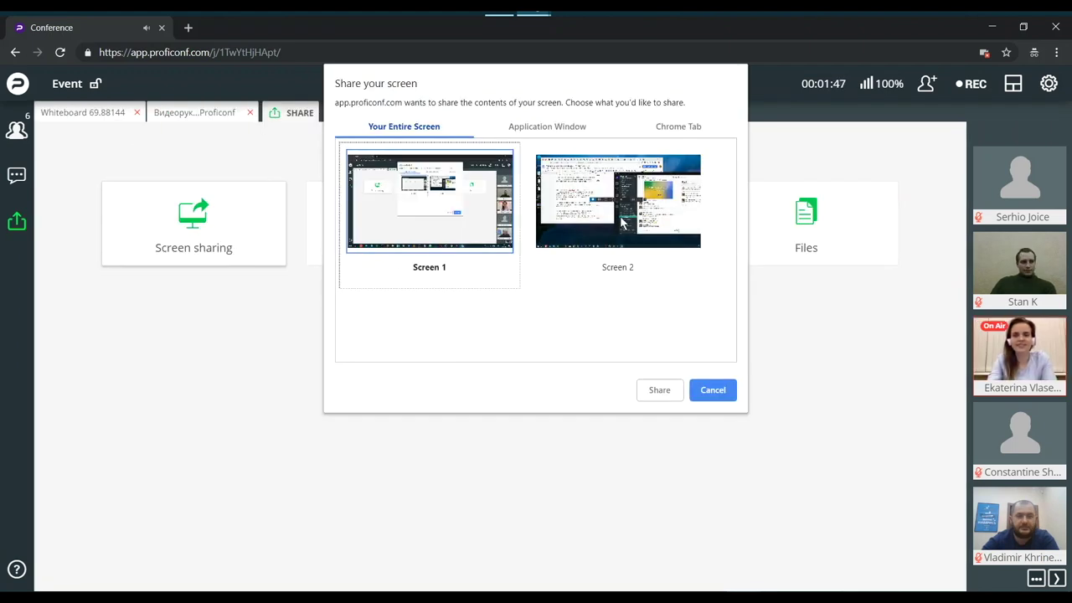
click(713, 390)
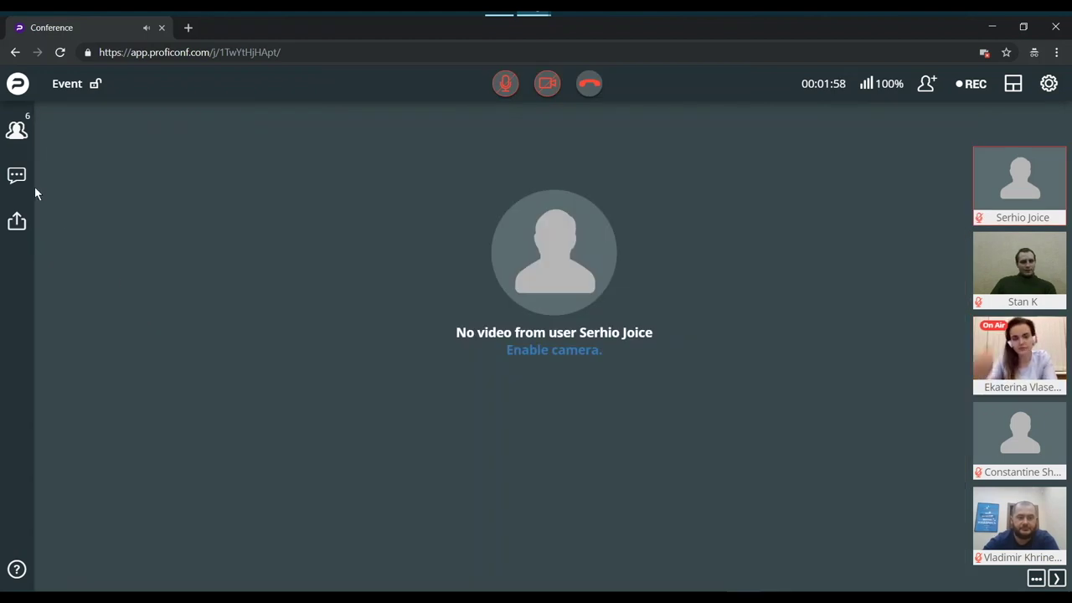
- Send 'proficonf.com', 'hi!' and a laughing emoji as chat messages
click(24, 190)
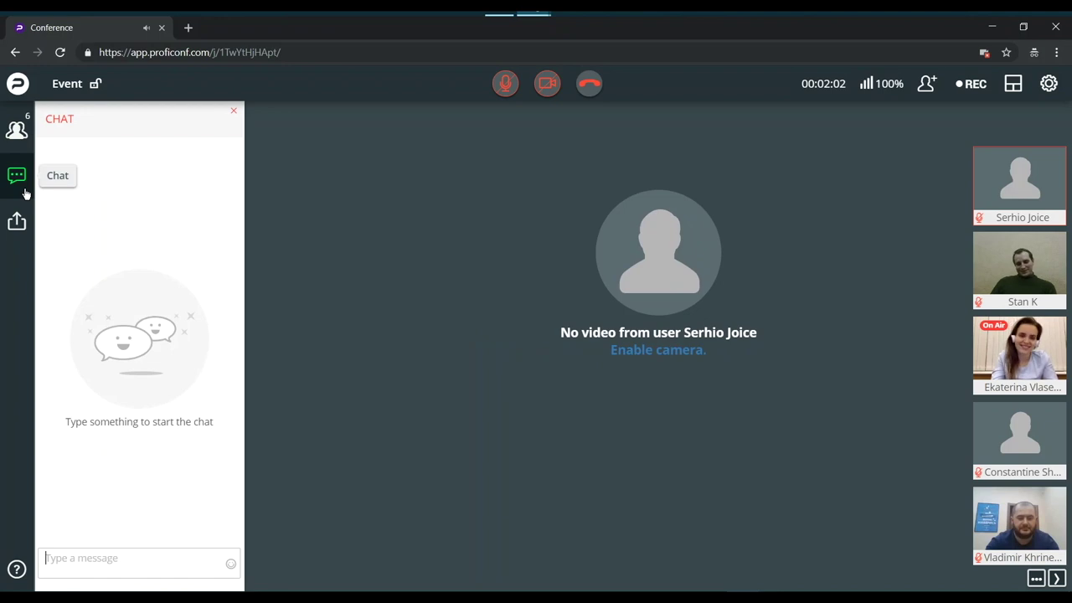
text(proficonf.com)
key(Return)
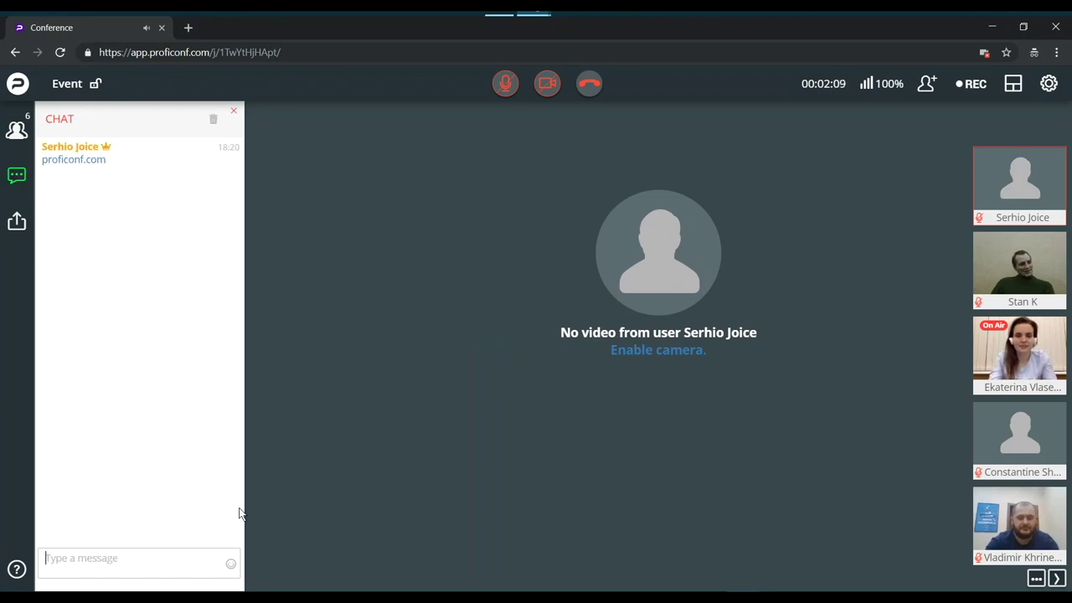
text(hi!)
key(Return)
click(231, 563)
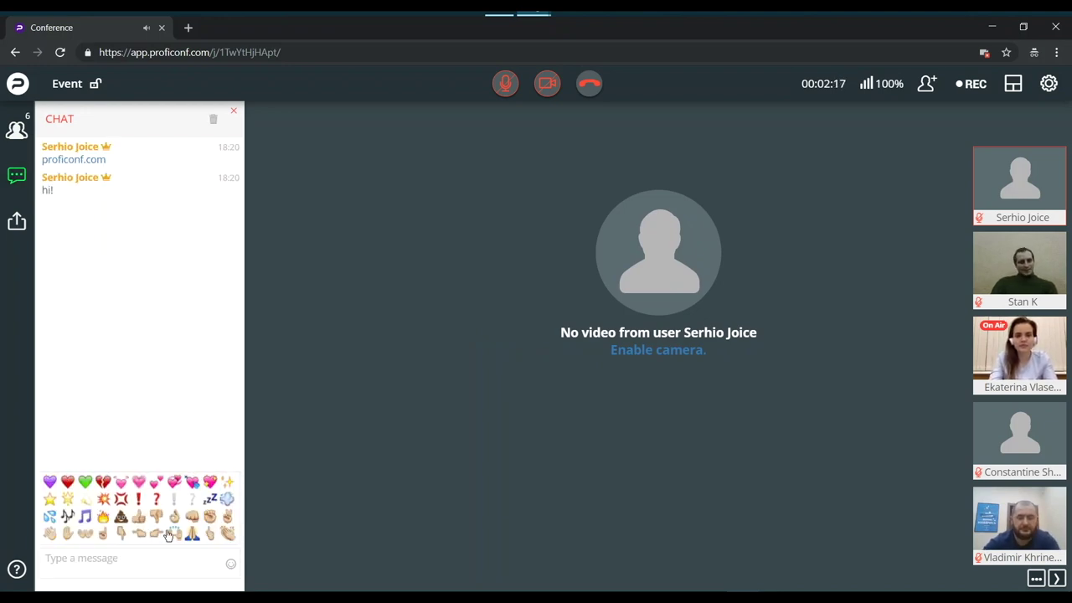
scroll(167, 534, up, 5)
click(197, 505)
key(Return)
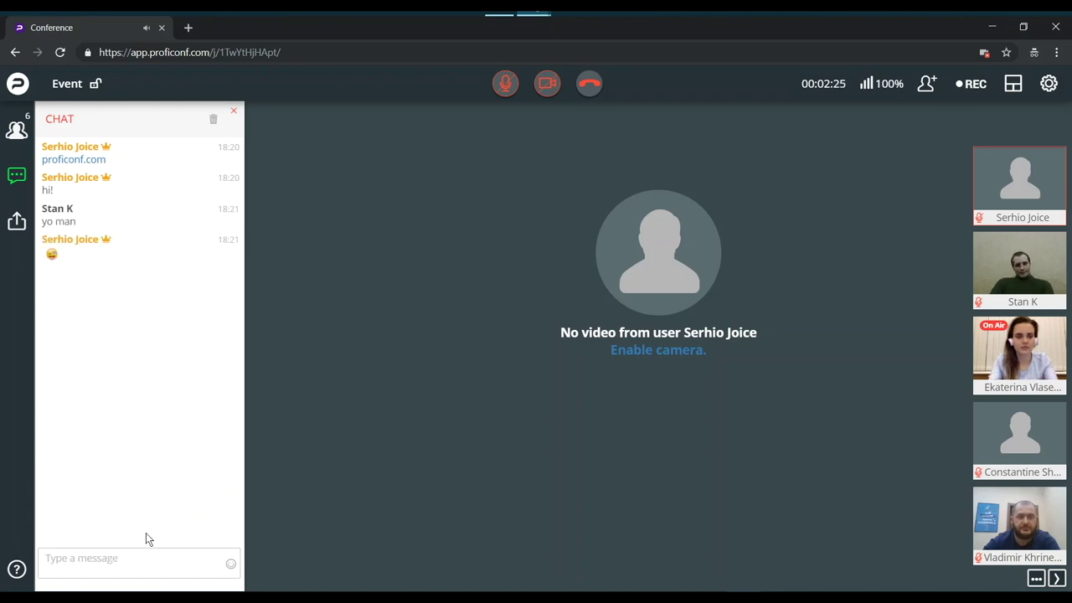
- Inspect the second participant's Change role and action options, cancel without changing, then close Participants
click(24, 140)
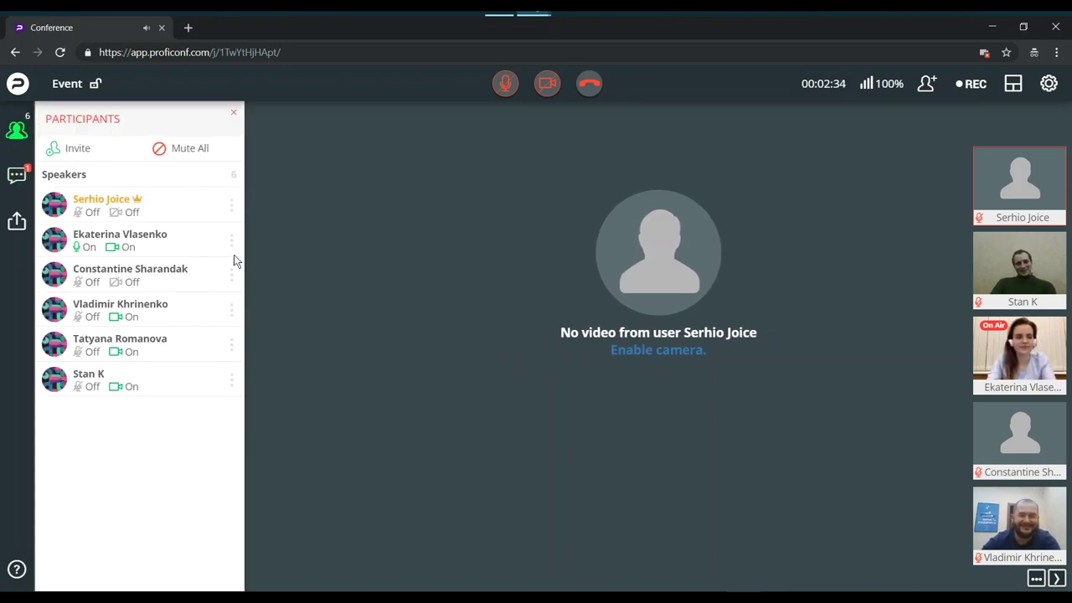
click(232, 242)
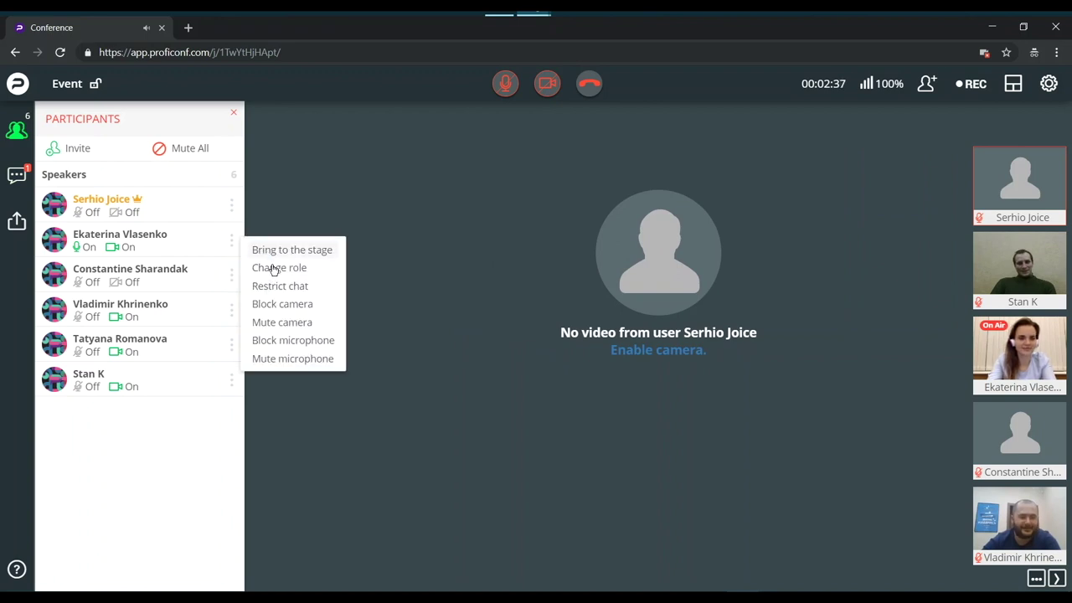
click(274, 270)
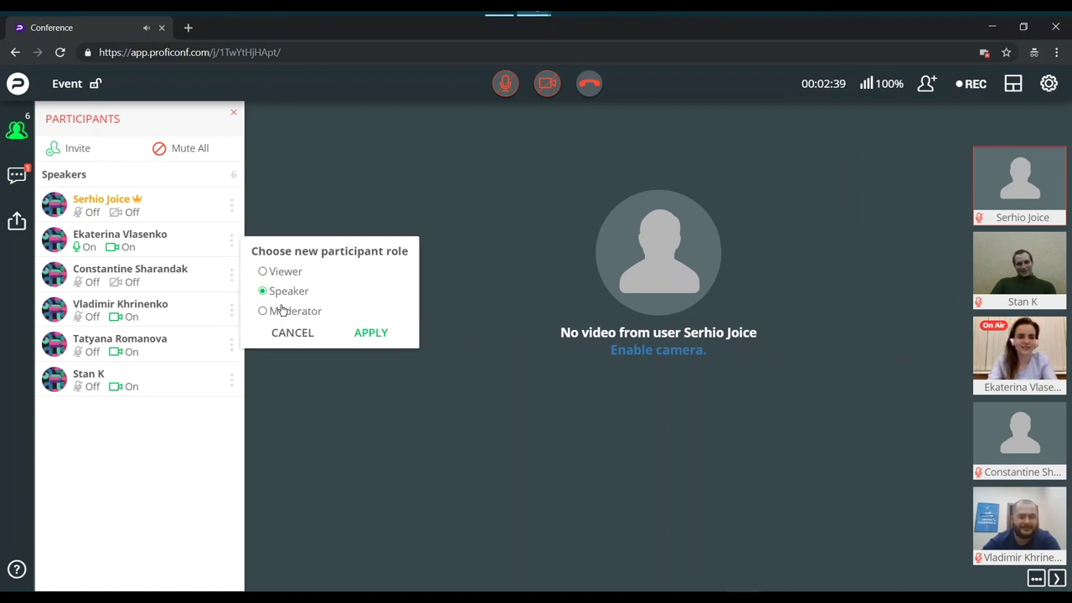
click(287, 333)
click(232, 241)
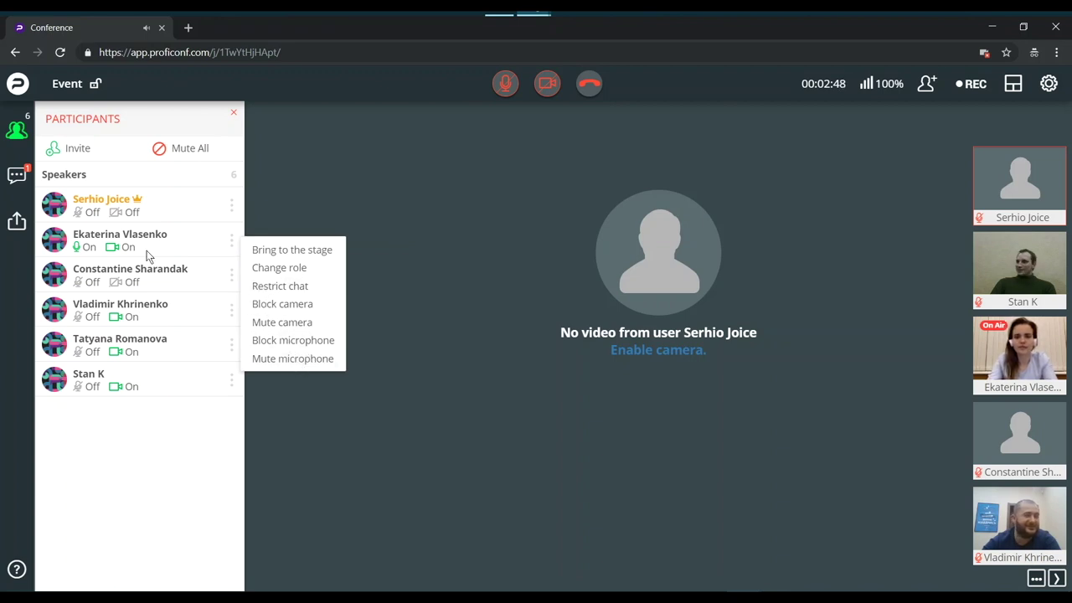
click(17, 130)
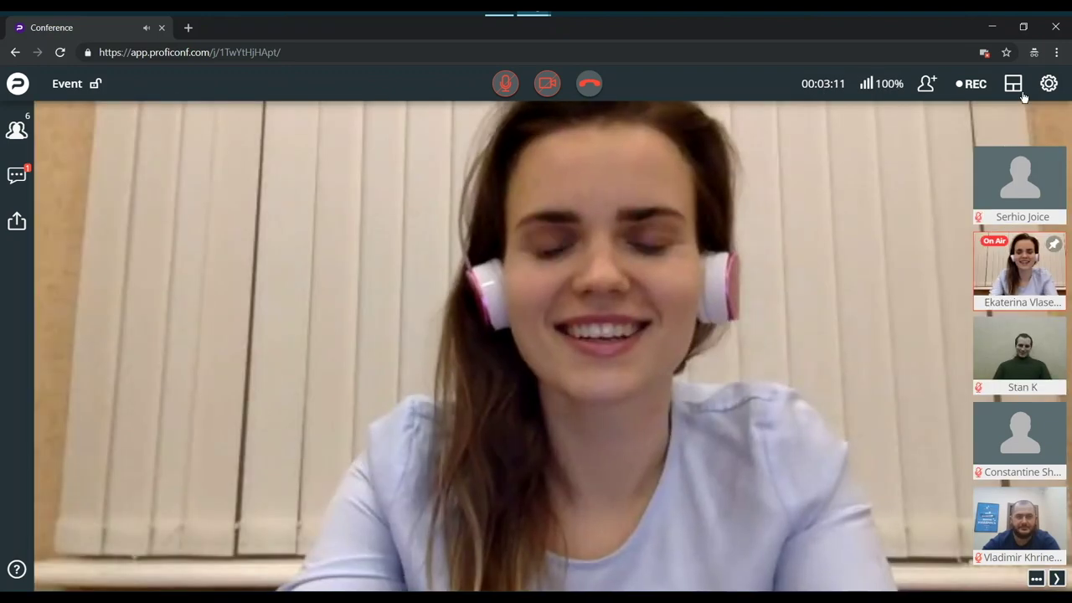
- Set Who can share to All participants, then review the Participation and Advanced settings
click(1017, 88)
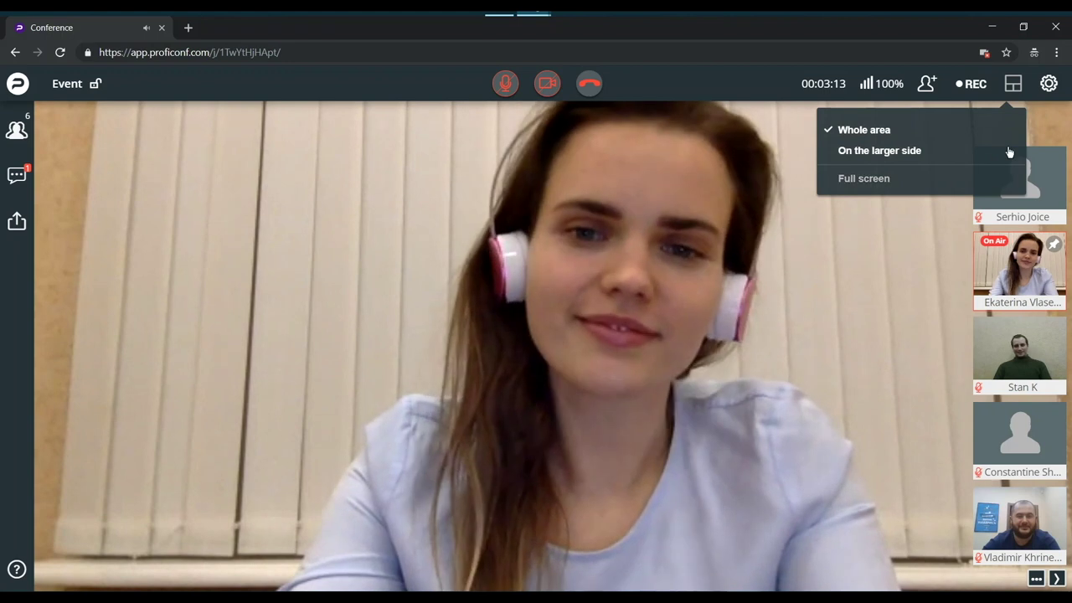
click(1050, 85)
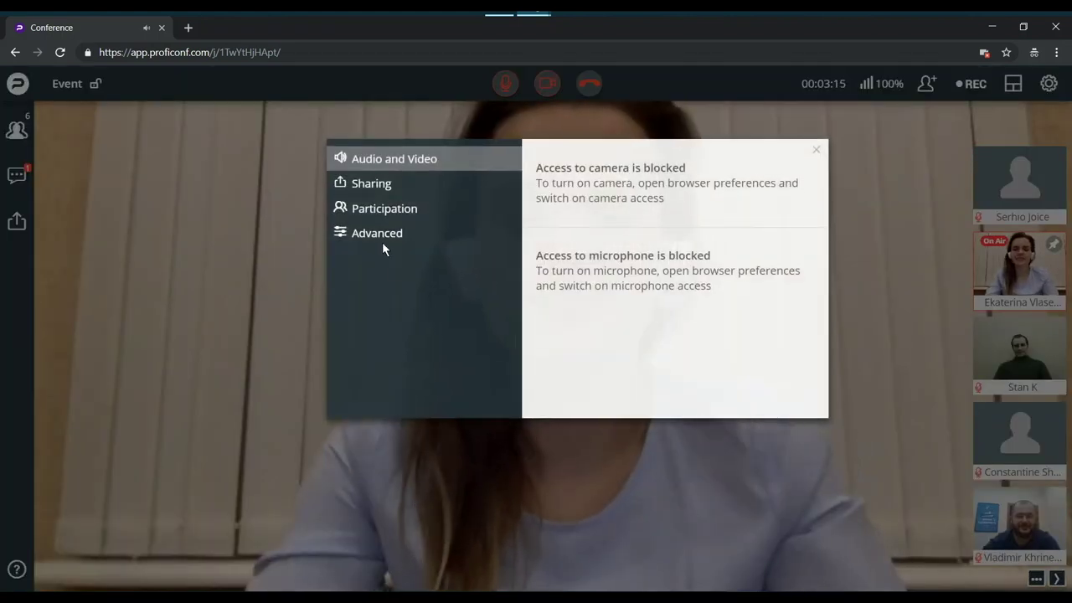
click(376, 186)
click(553, 181)
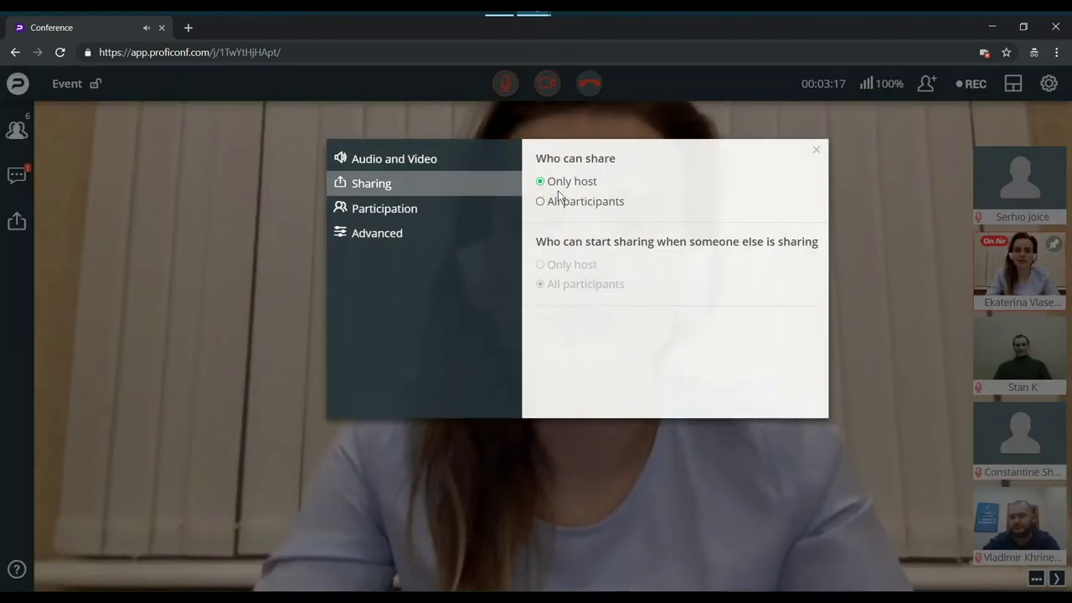
click(561, 204)
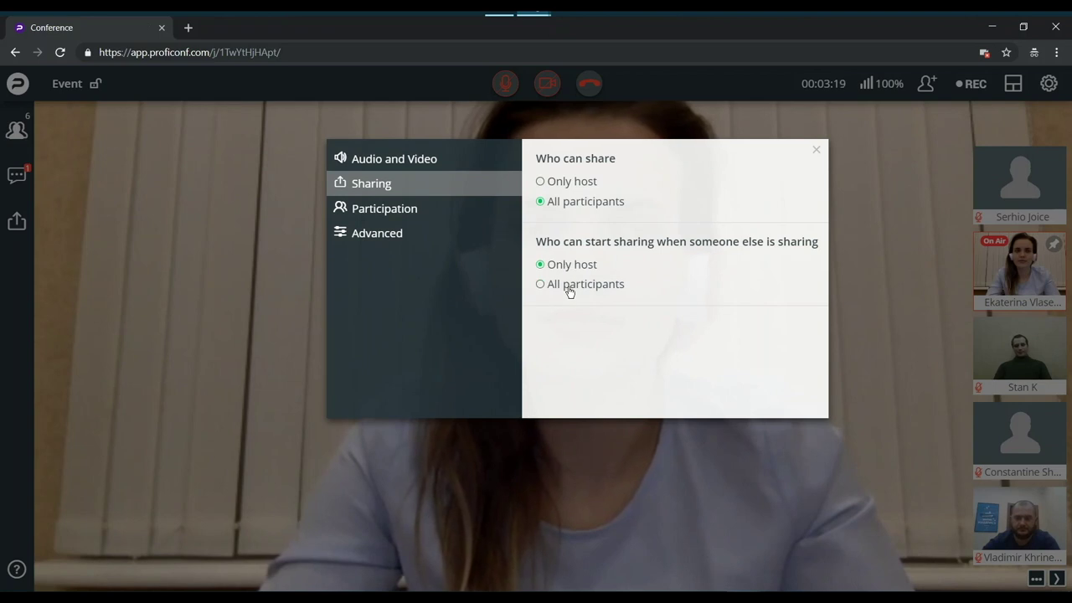
click(417, 215)
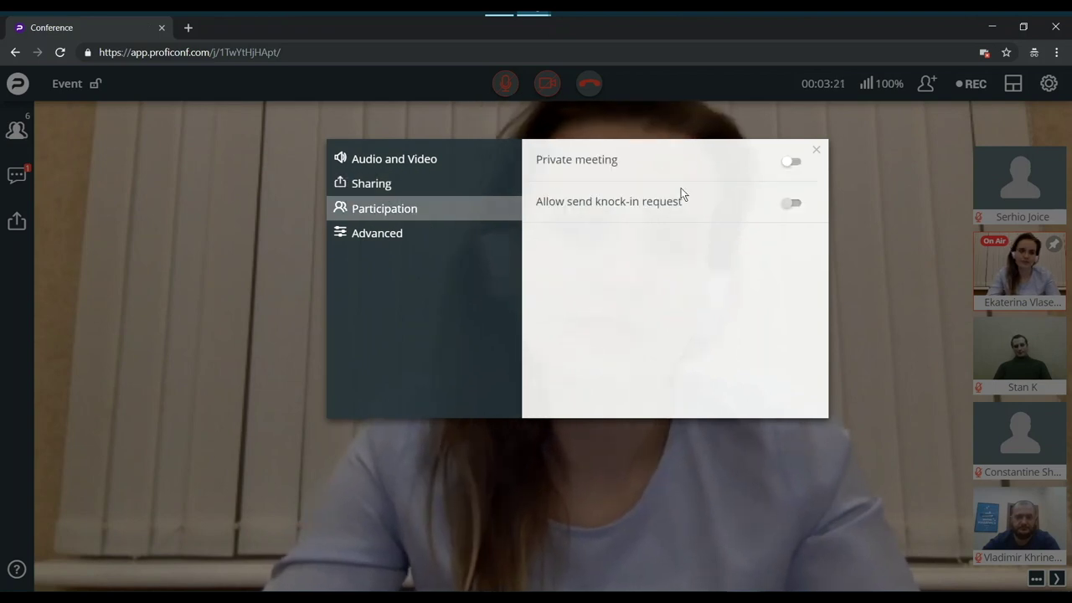
click(431, 241)
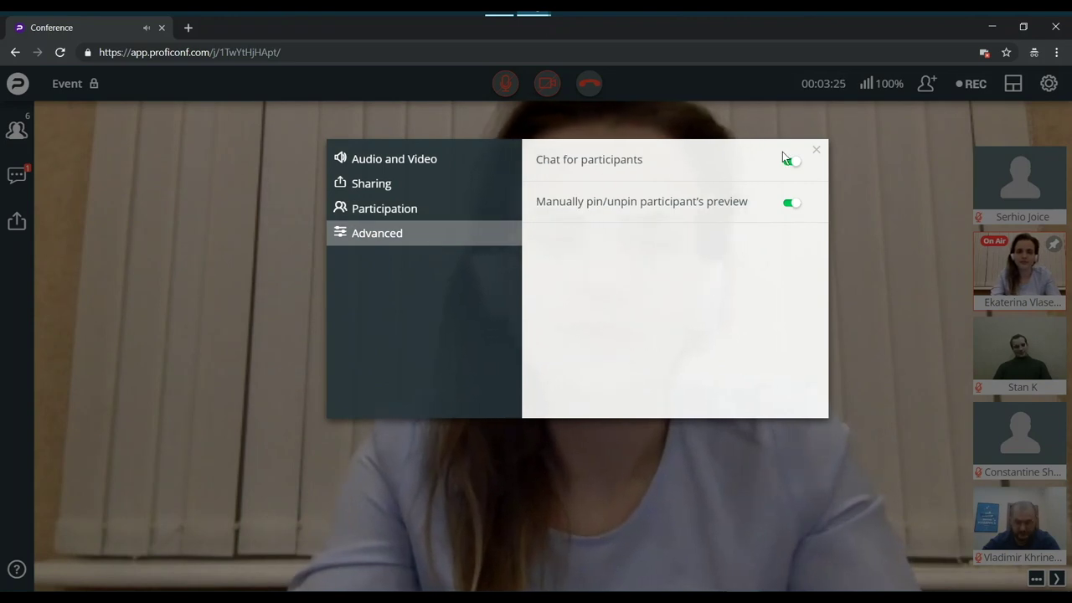
click(817, 153)
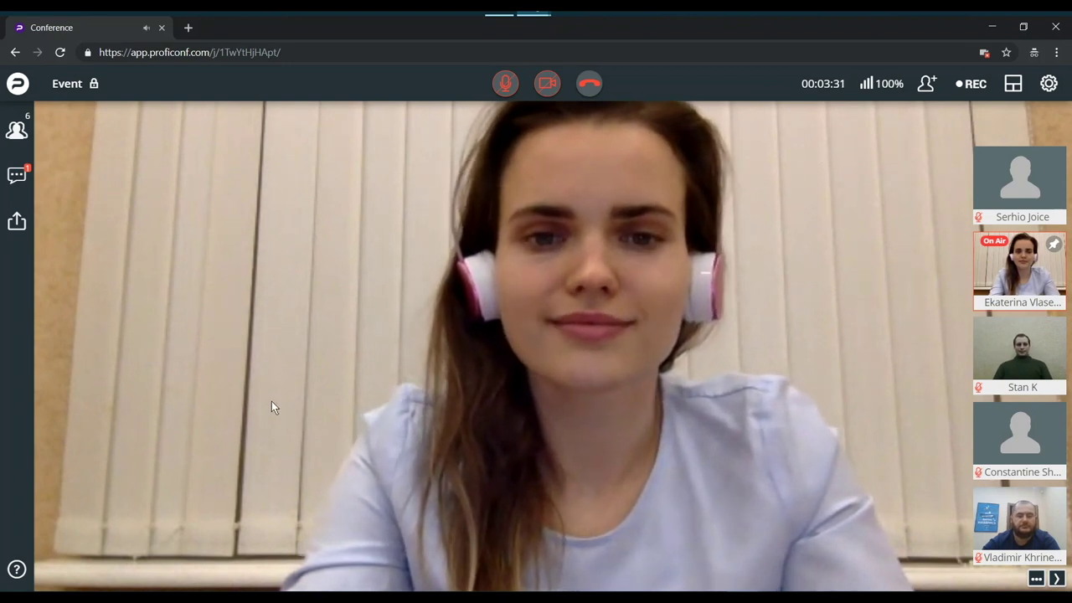
- Start a new Proficonf support conversation, then unpin the on-air speaker's tile
click(18, 577)
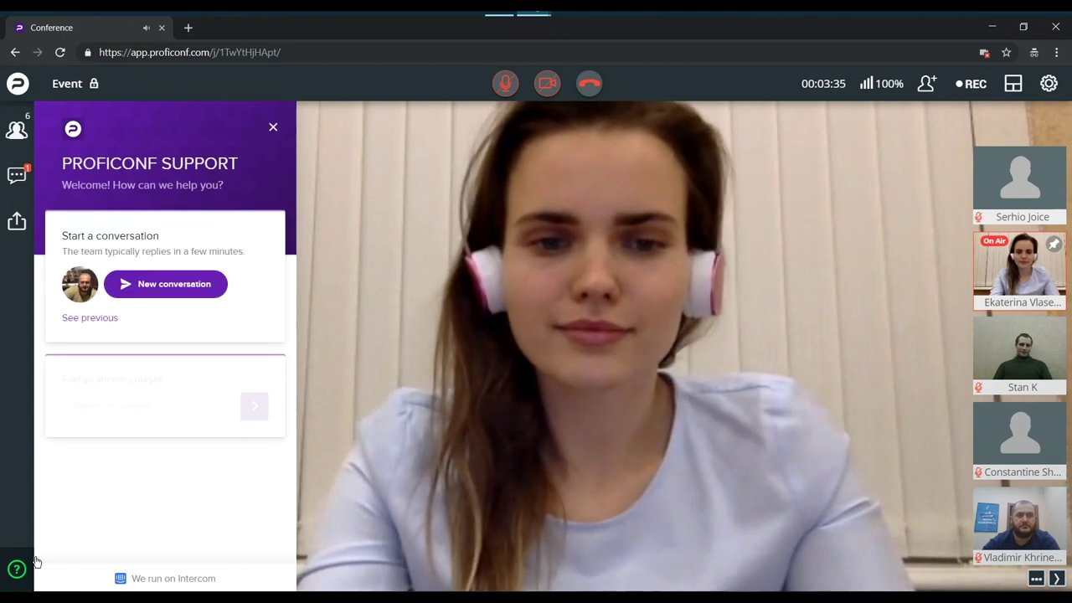
click(174, 285)
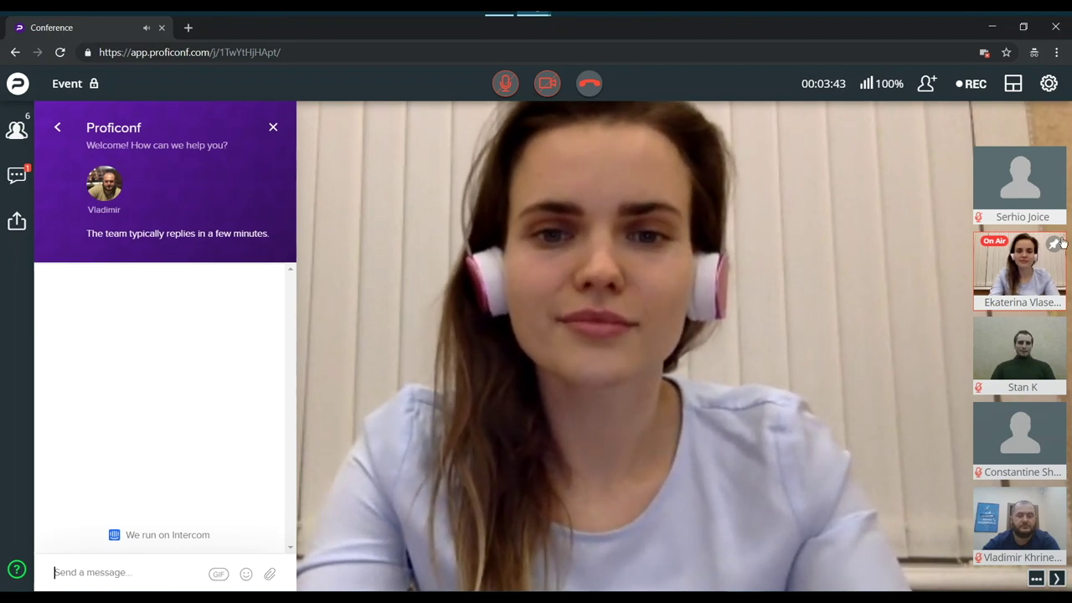
click(1030, 435)
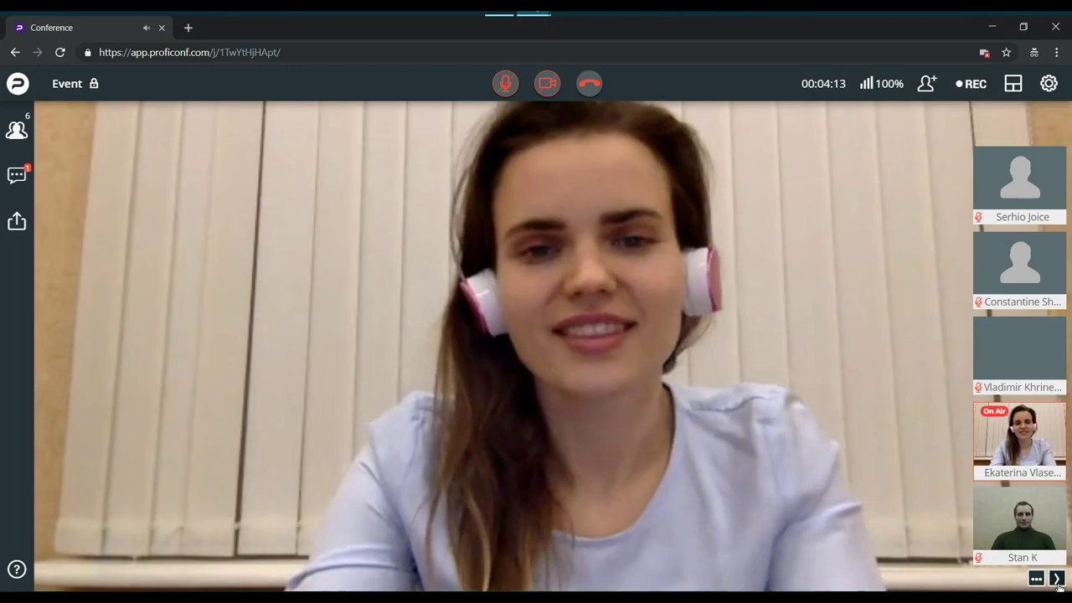
- Collapse the preview strip and exit, choosing Stop the meeting after your exit
click(1057, 579)
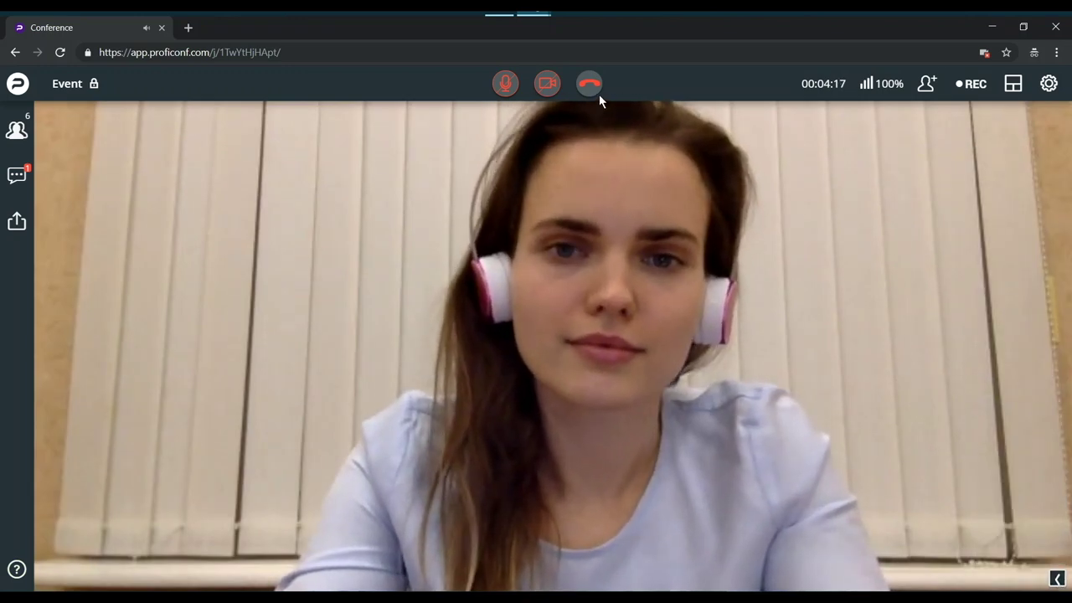
click(589, 84)
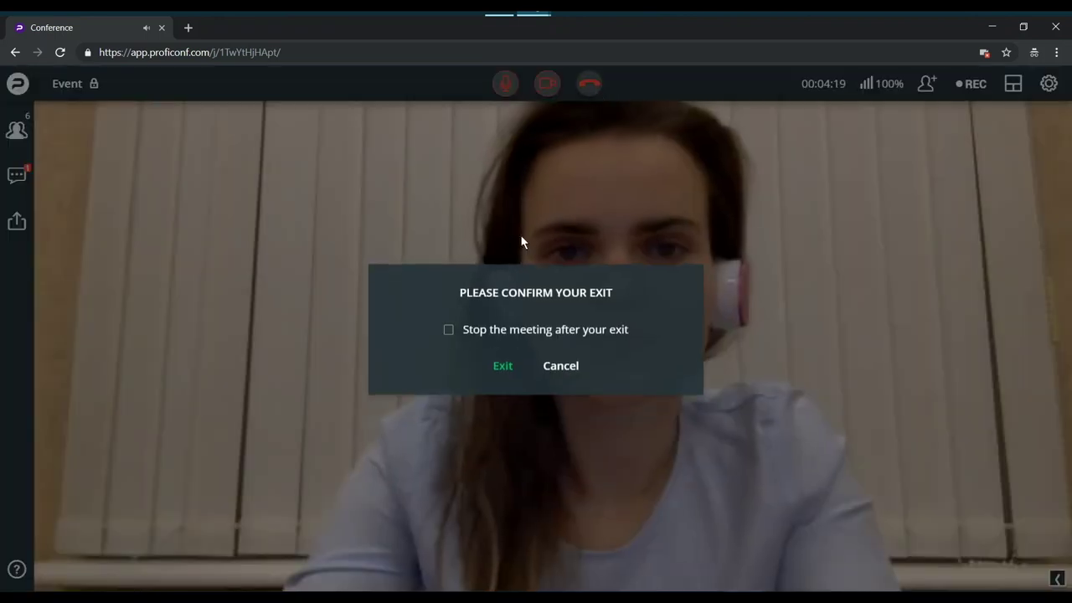
click(487, 338)
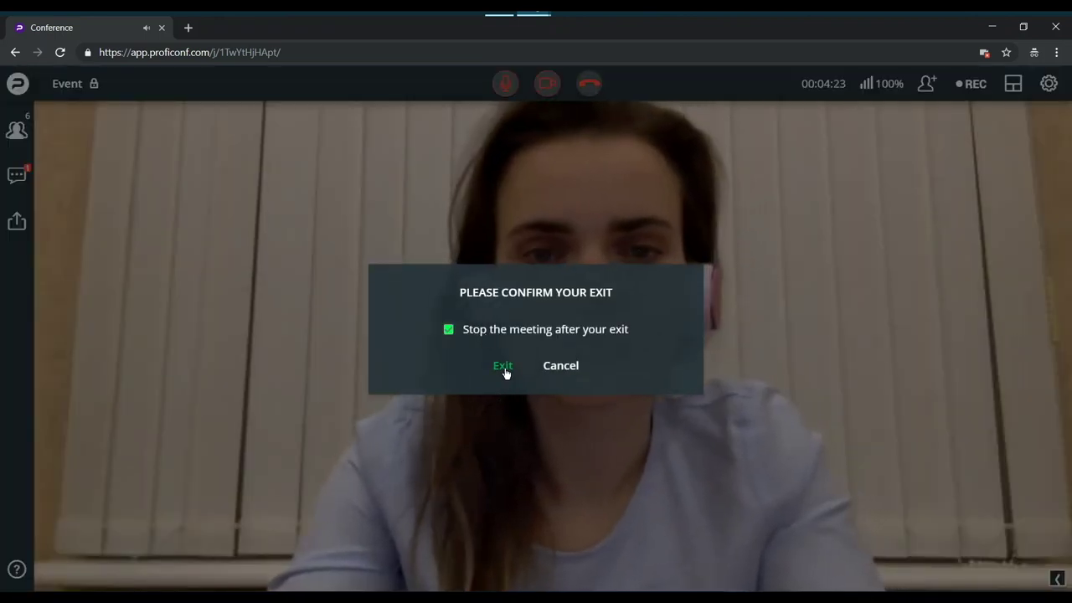
click(503, 368)
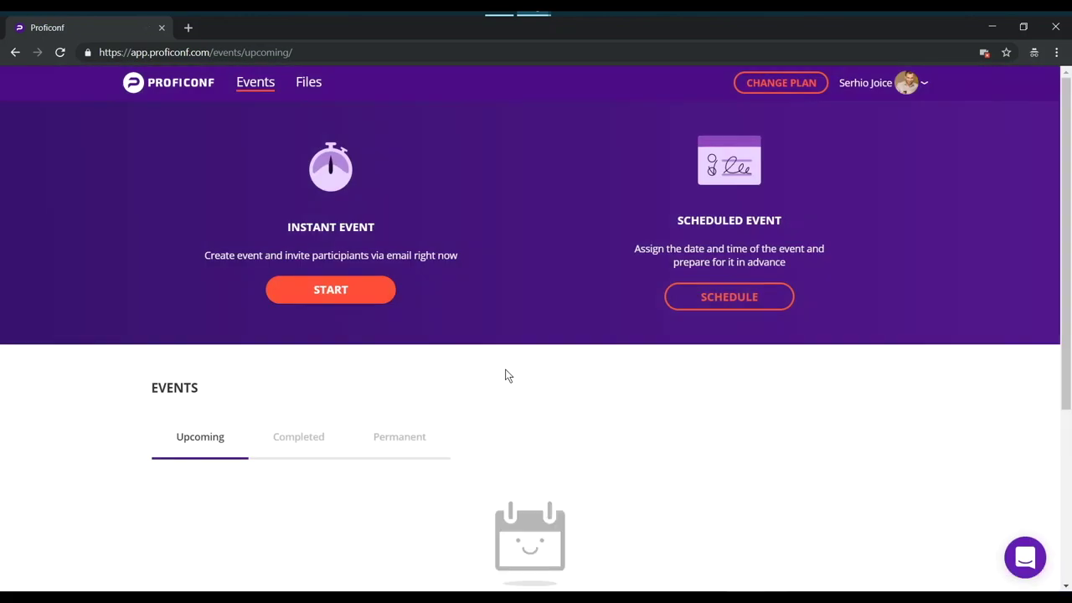
- Switch the Events dashboard to the Completed tab
click(305, 445)
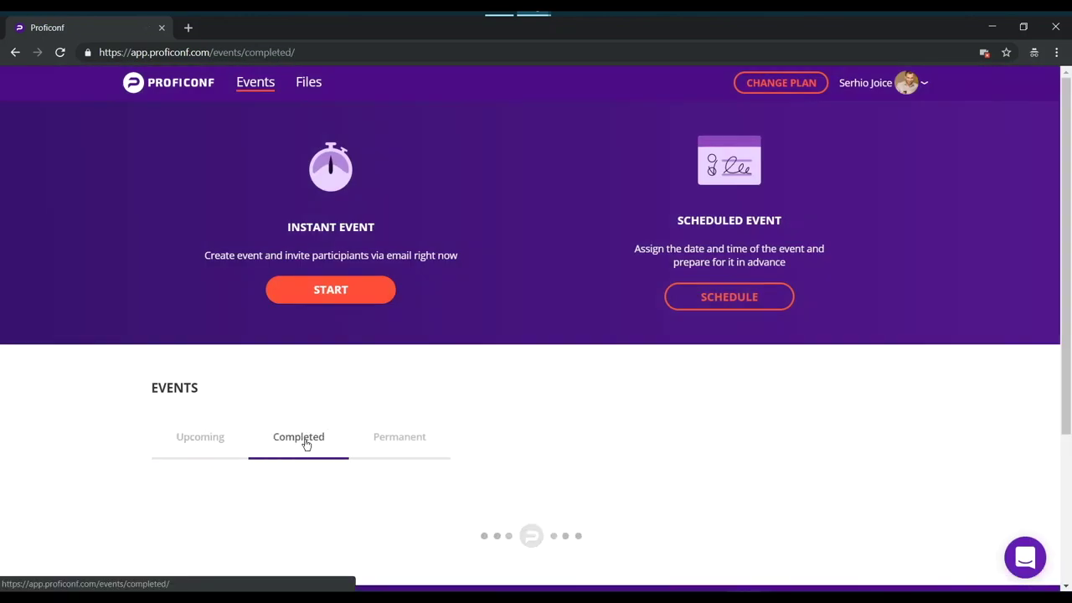